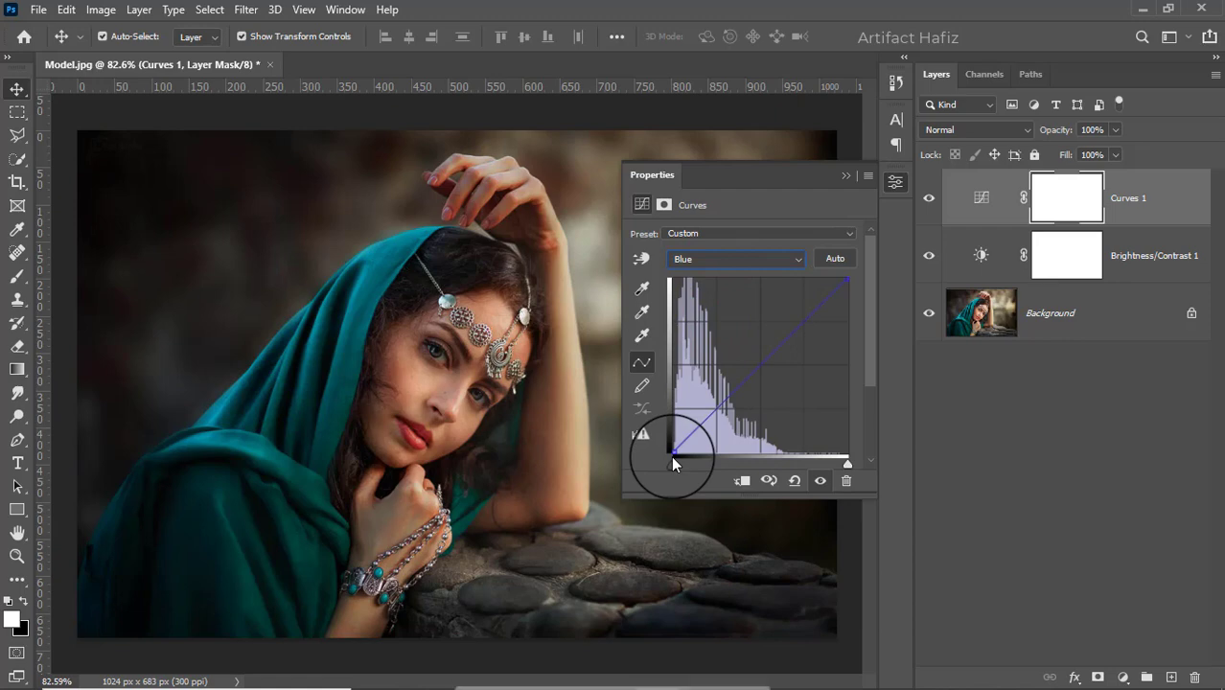
Step: Raise the black point of the Blue curve slightly and anchor the curve at its lower quarter on the diagonal
{"action": "left_click_drag", "start_coordinate": [673, 448], "coordinate": [669, 438]}
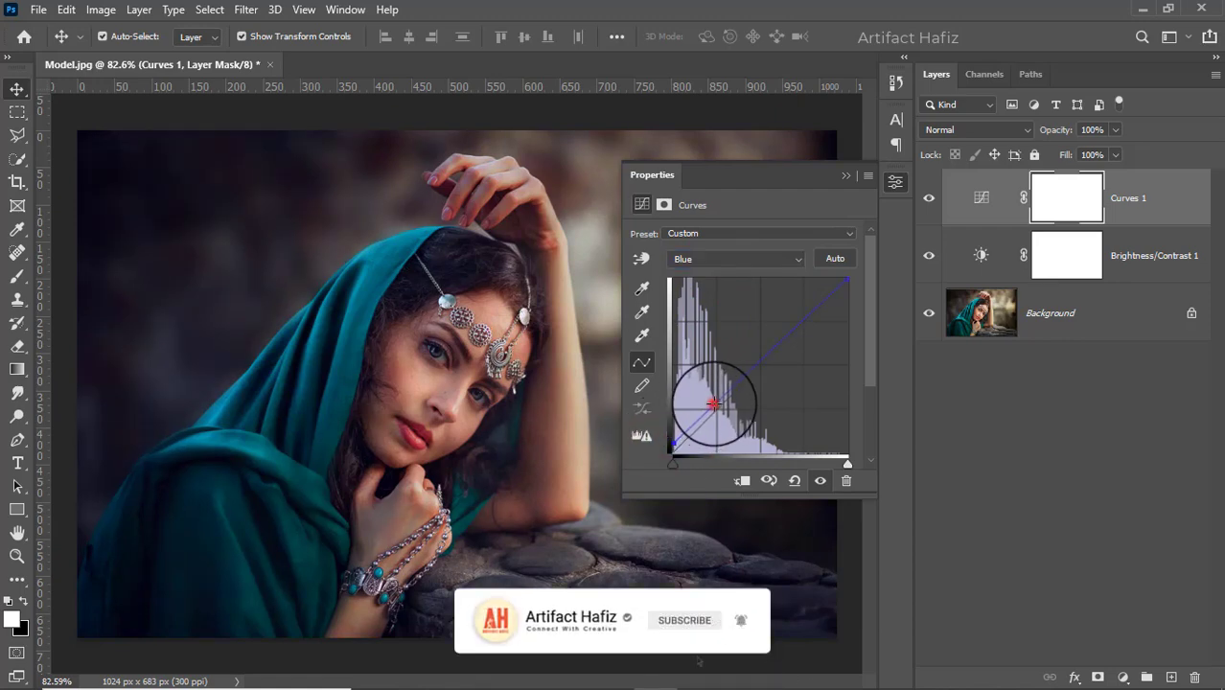
{"action": "left_click_drag", "start_coordinate": [716, 401], "coordinate": [716, 405]}
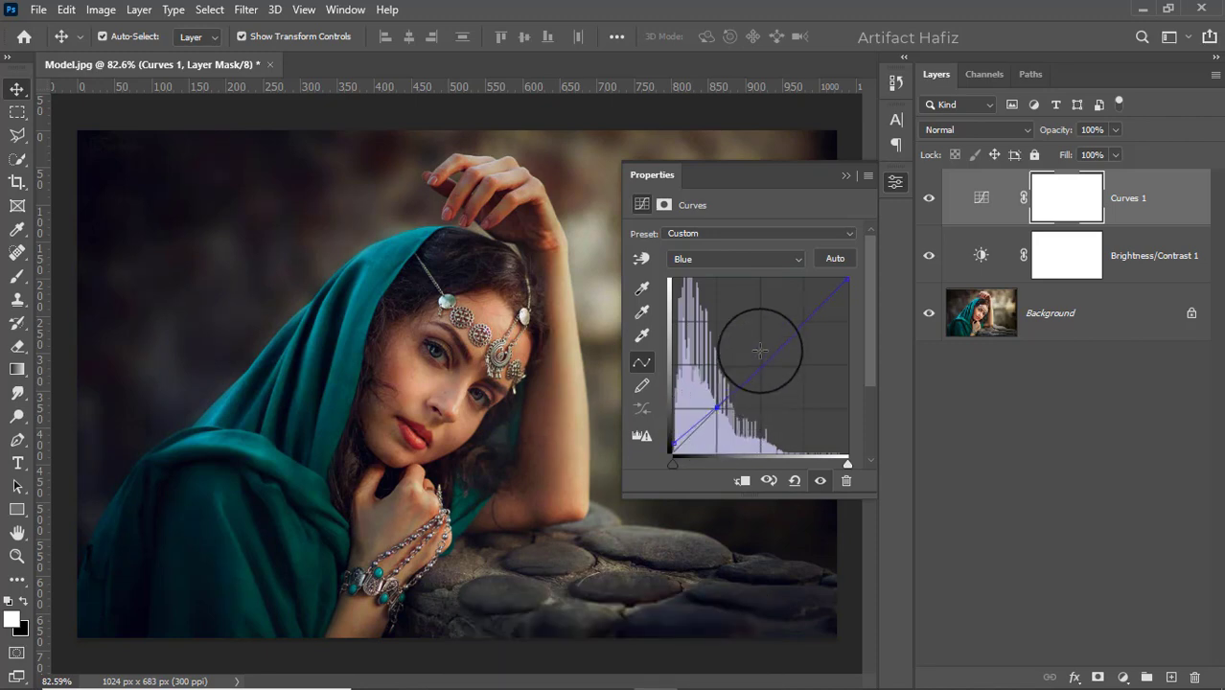
{"action": "left_click", "coordinate": [844, 175]}
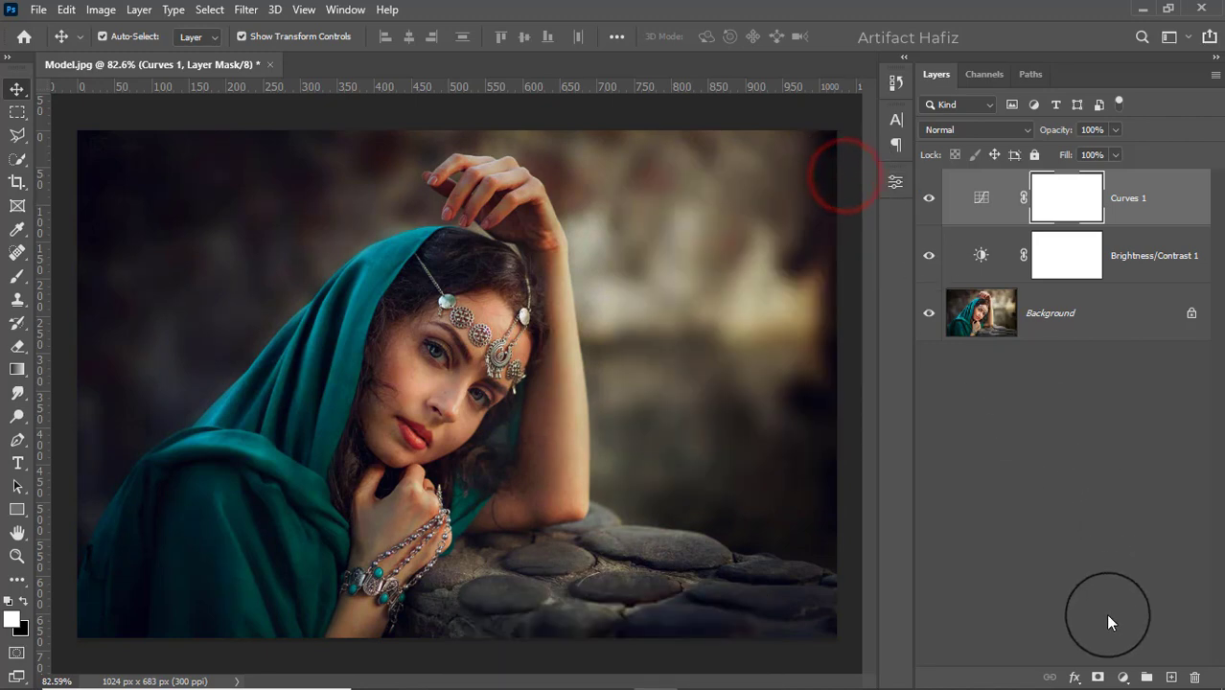
Step: Add a Color Lookup adjustment layer with the Soft_Warming.look 3DLUT and compare the image with and without it
{"action": "left_click", "coordinate": [1123, 676]}
{"action": "left_click", "coordinate": [1114, 569]}
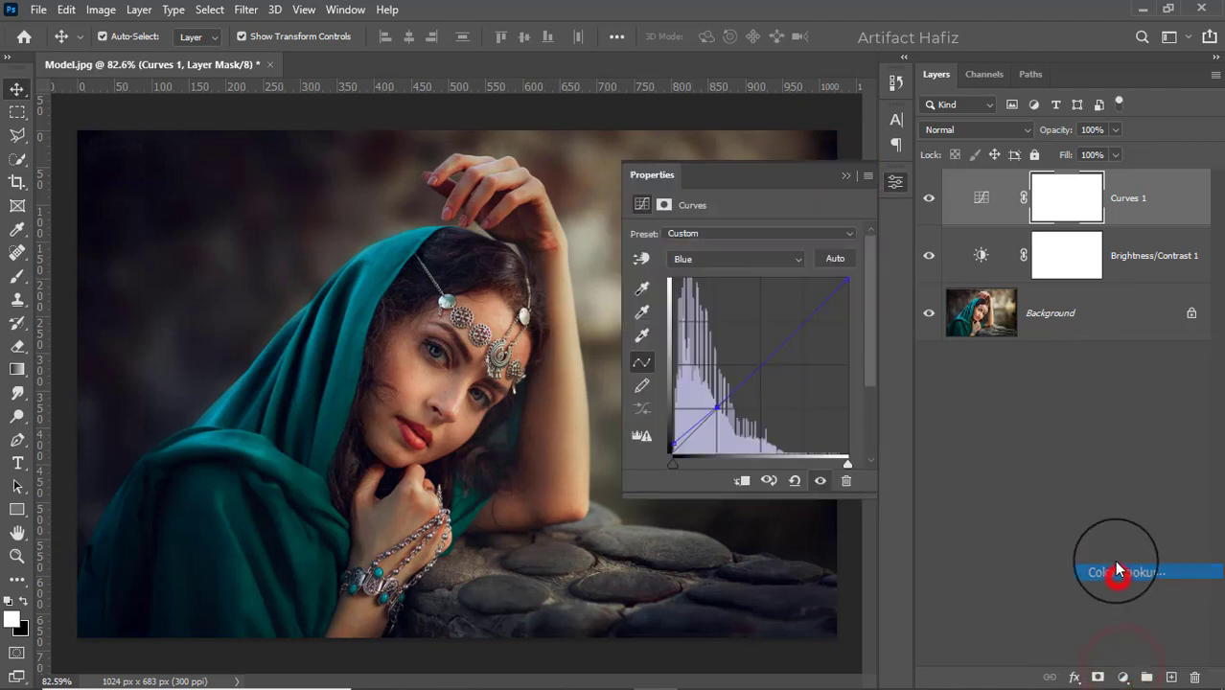
{"action": "left_click", "coordinate": [793, 236]}
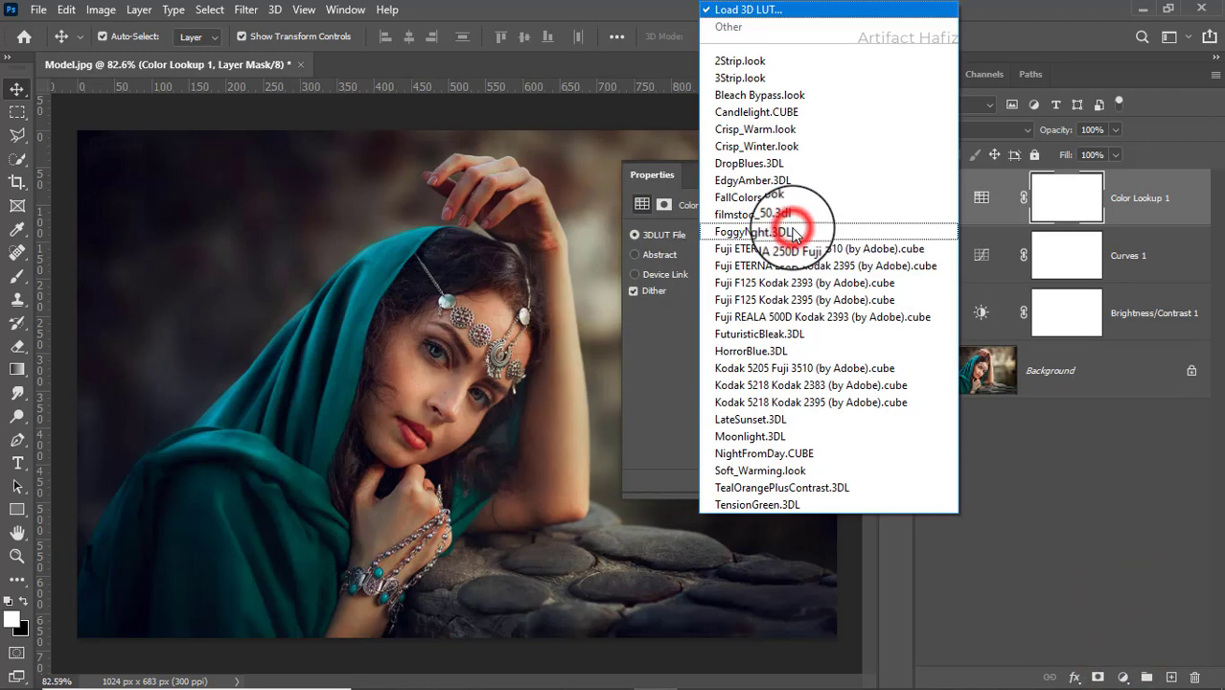
{"action": "left_click", "coordinate": [800, 469]}
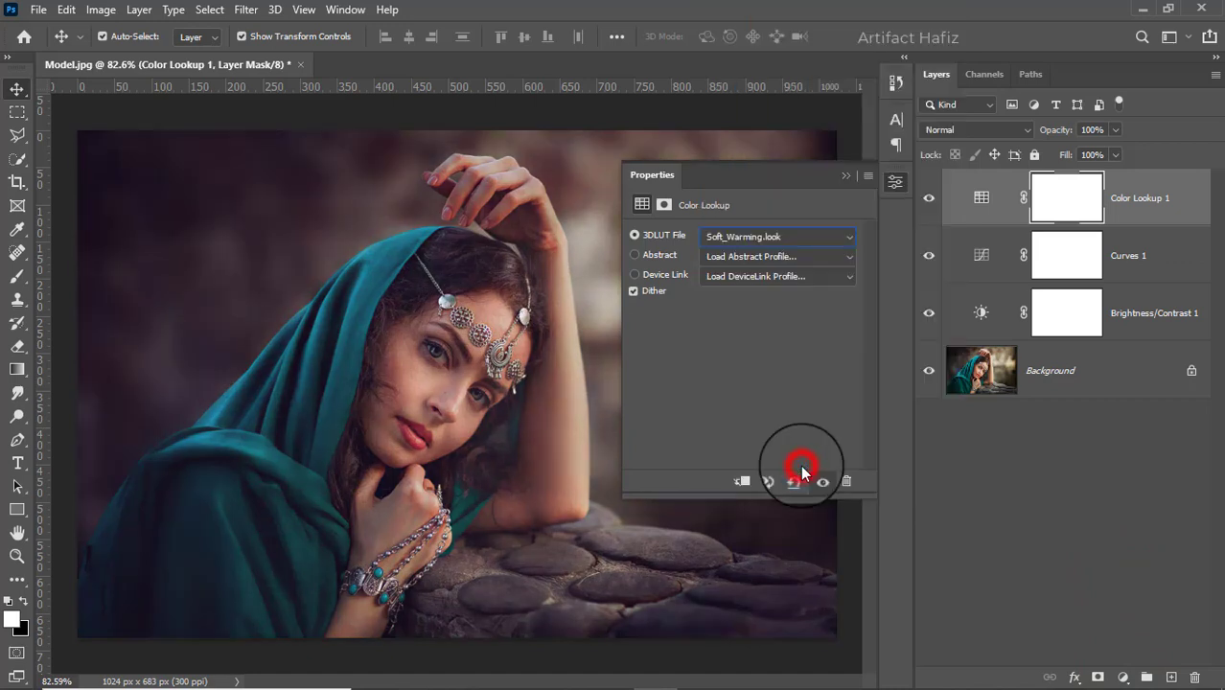
{"action": "left_click", "coordinate": [845, 179]}
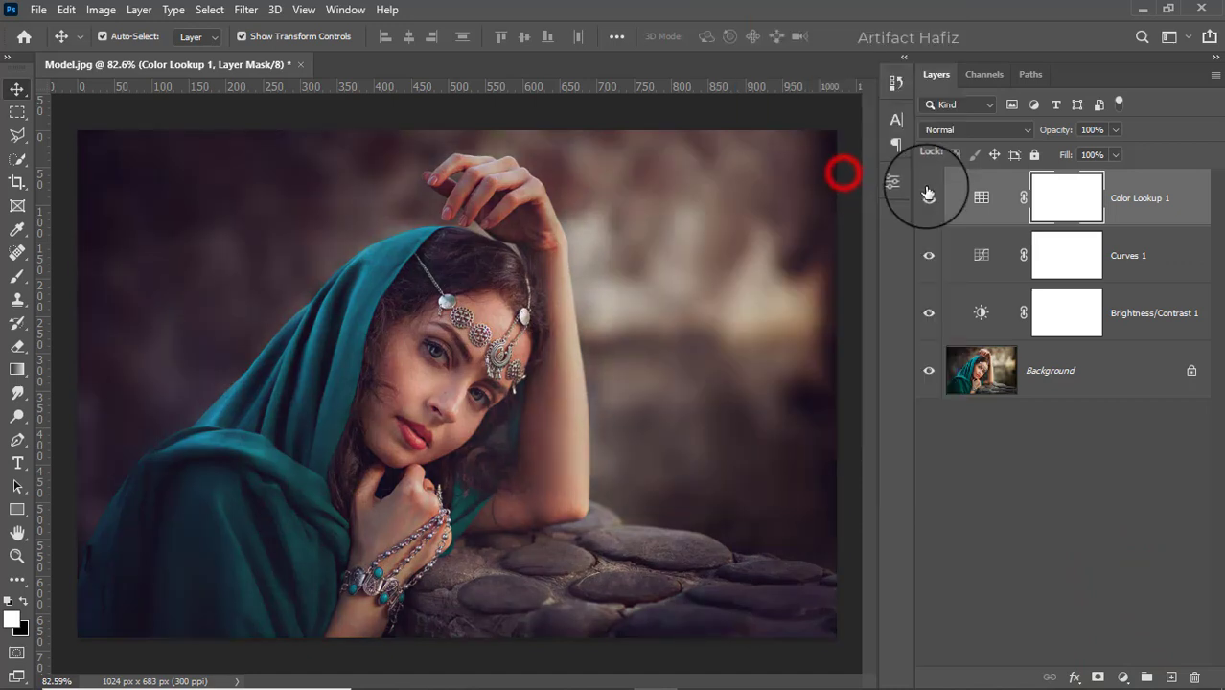
{"action": "left_click", "coordinate": [928, 198]}
{"action": "left_click", "coordinate": [928, 198]}
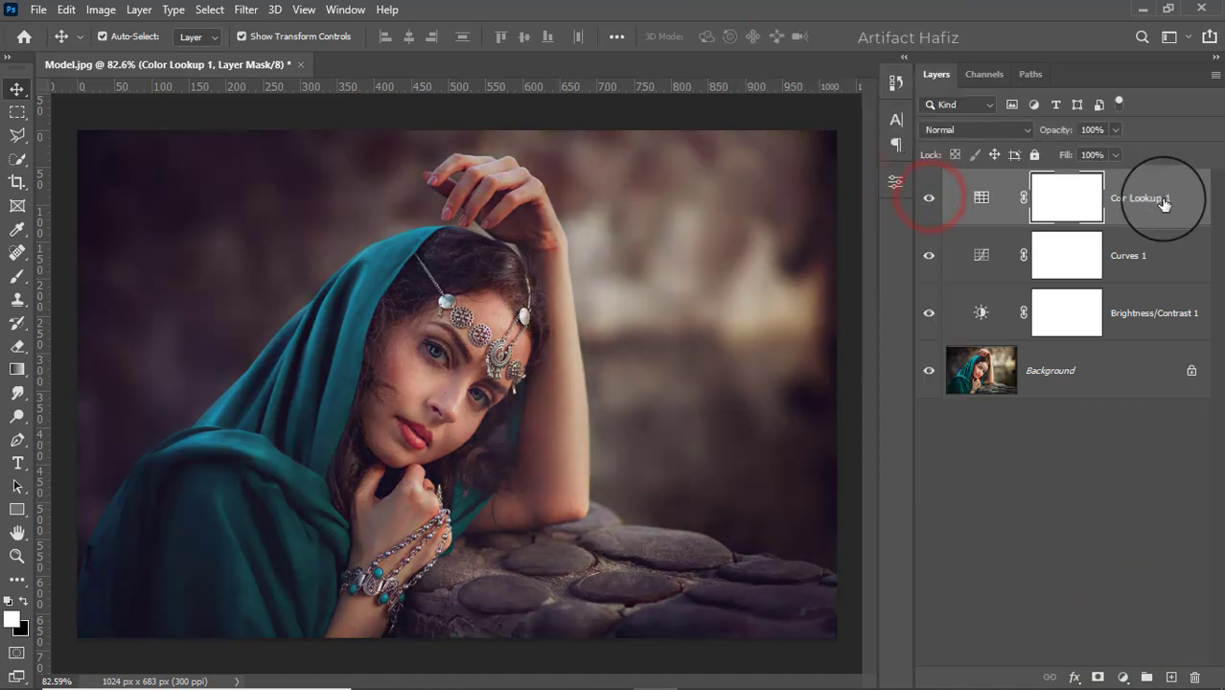
Step: Set the Color Lookup layer's blend mode to Luminosity and compare the image with and without it
{"action": "left_click", "coordinate": [971, 131]}
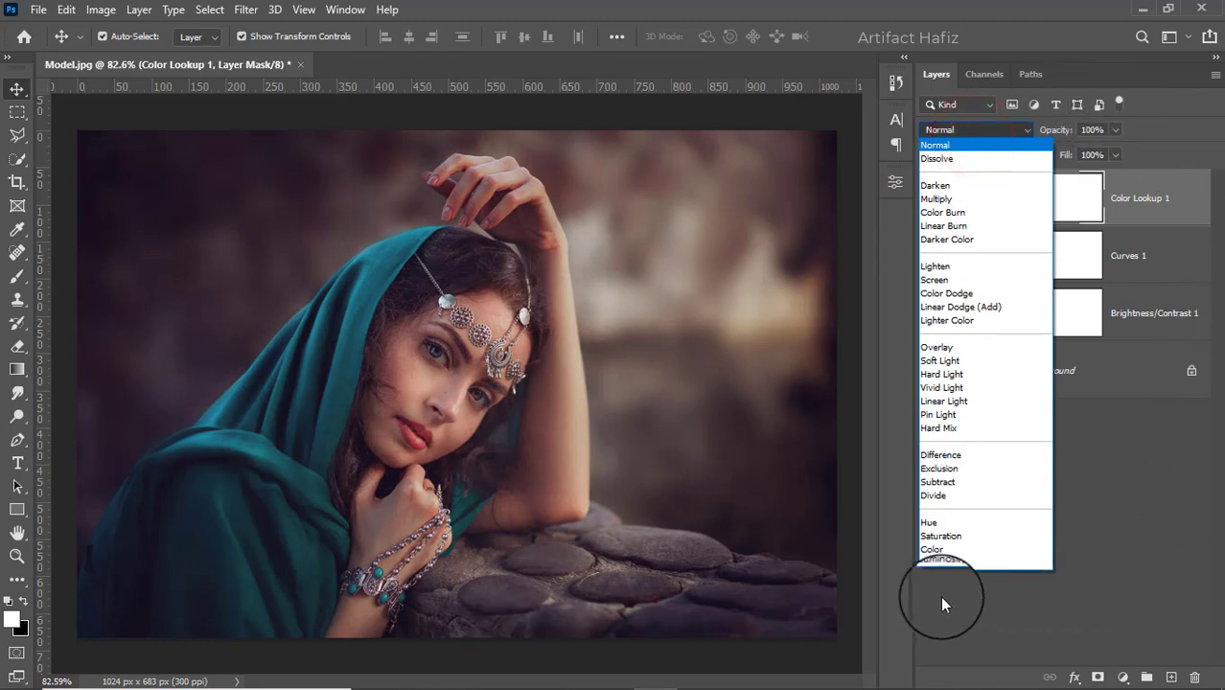
{"action": "left_click", "coordinate": [928, 563]}
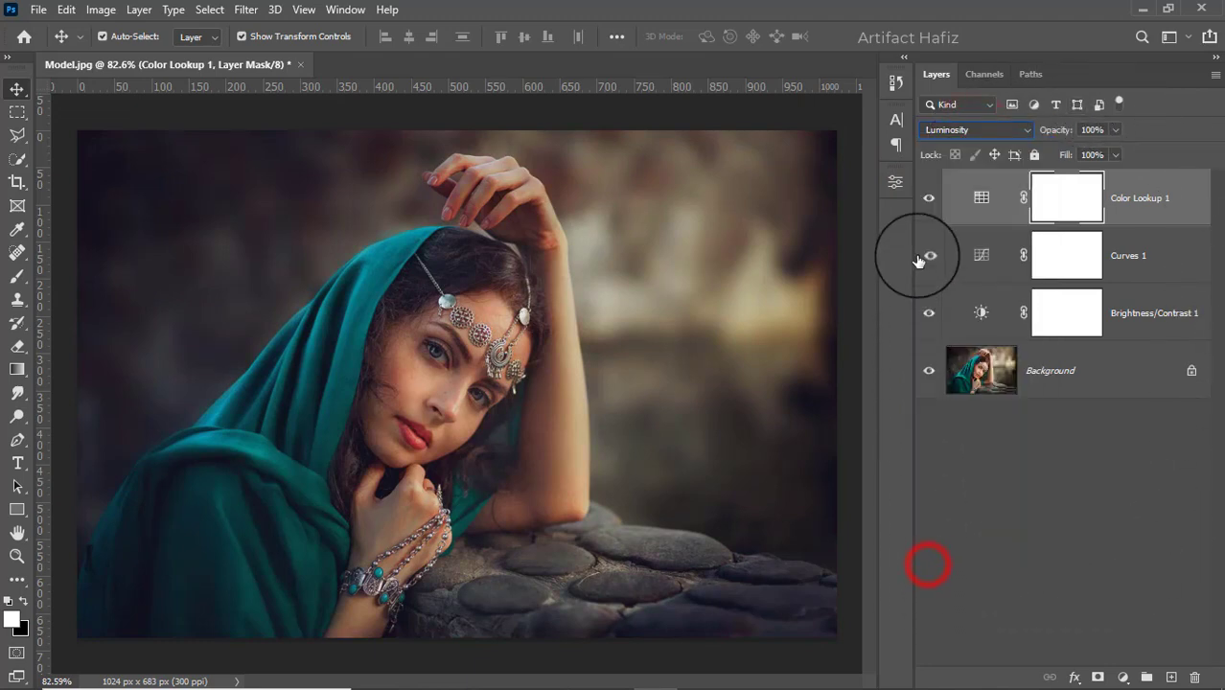
{"action": "left_click", "coordinate": [928, 197]}
{"action": "left_click", "coordinate": [929, 197]}
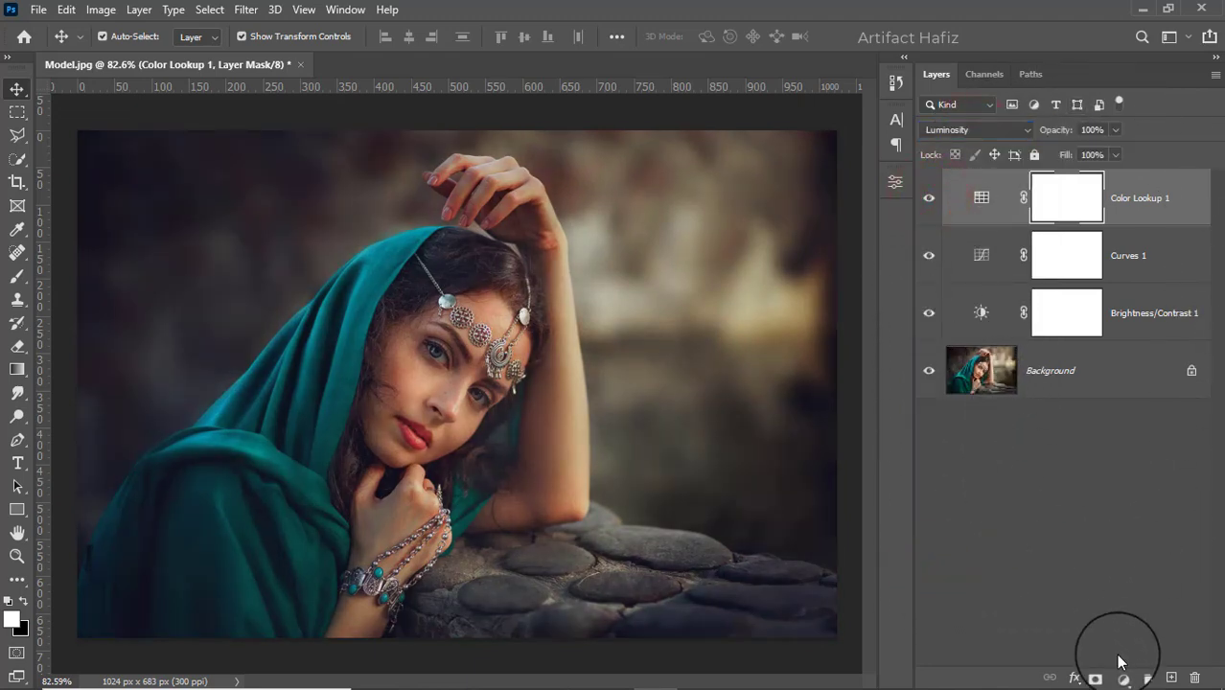
Step: Add a Levels adjustment layer and set the RGB white input level to 238
{"action": "left_click", "coordinate": [1123, 677]}
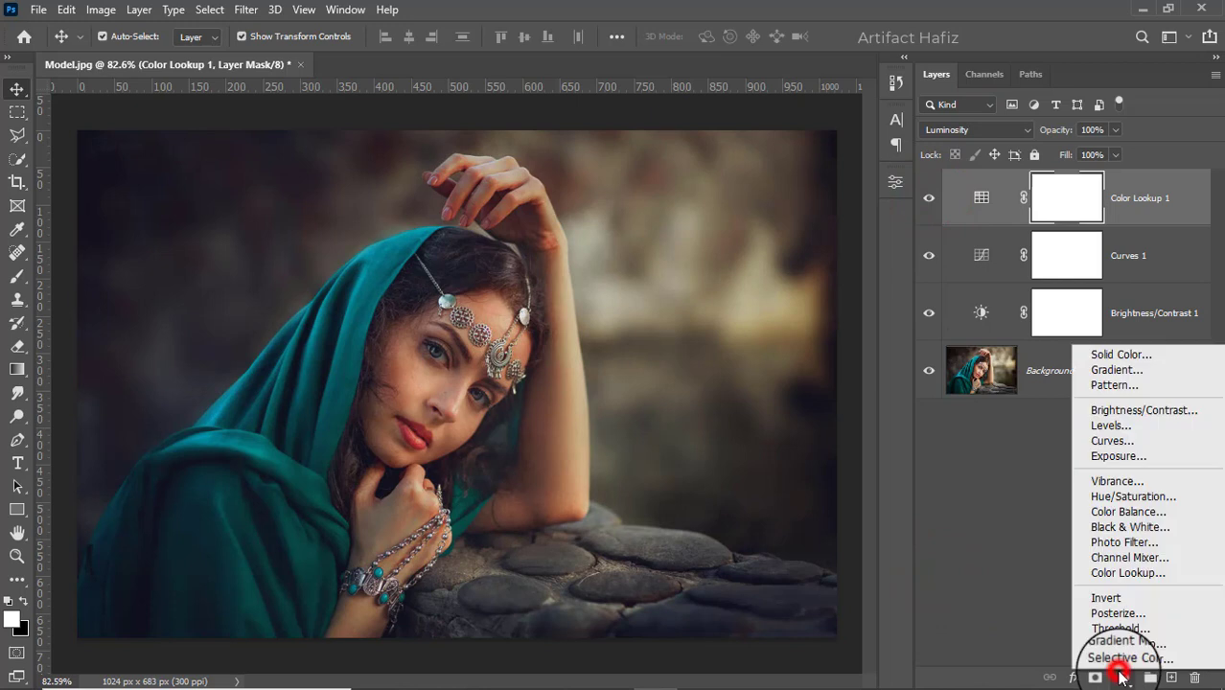
{"action": "left_click", "coordinate": [1097, 427]}
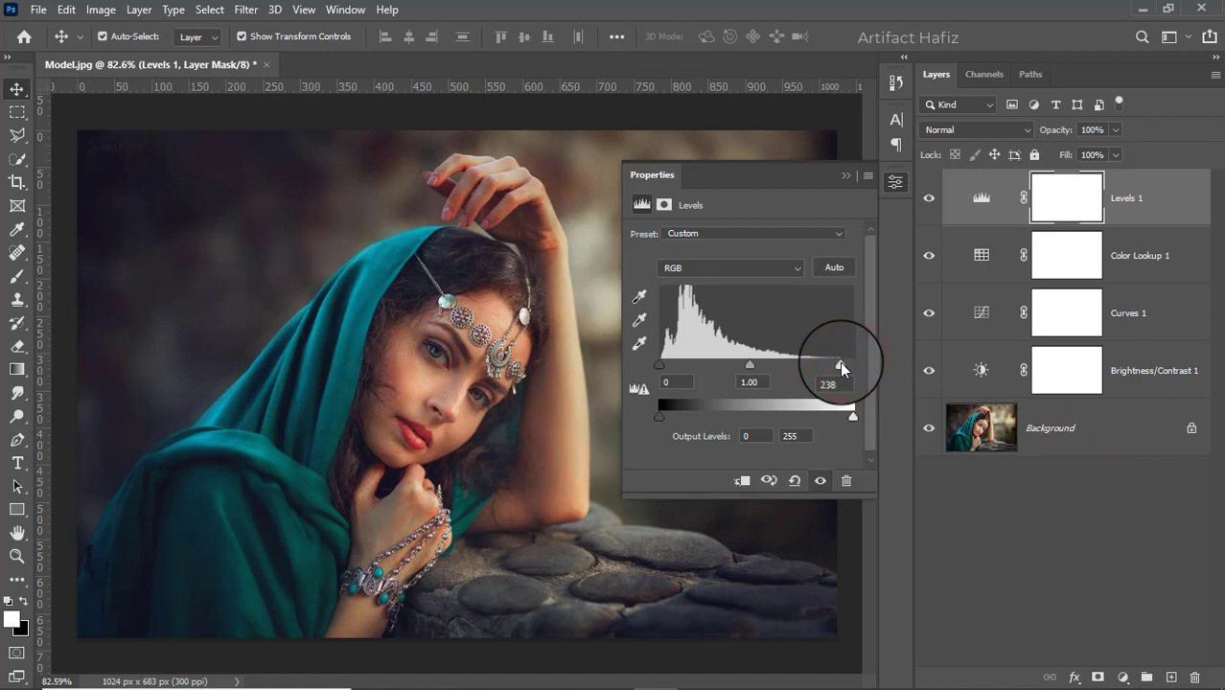
{"action": "left_click", "coordinate": [844, 178]}
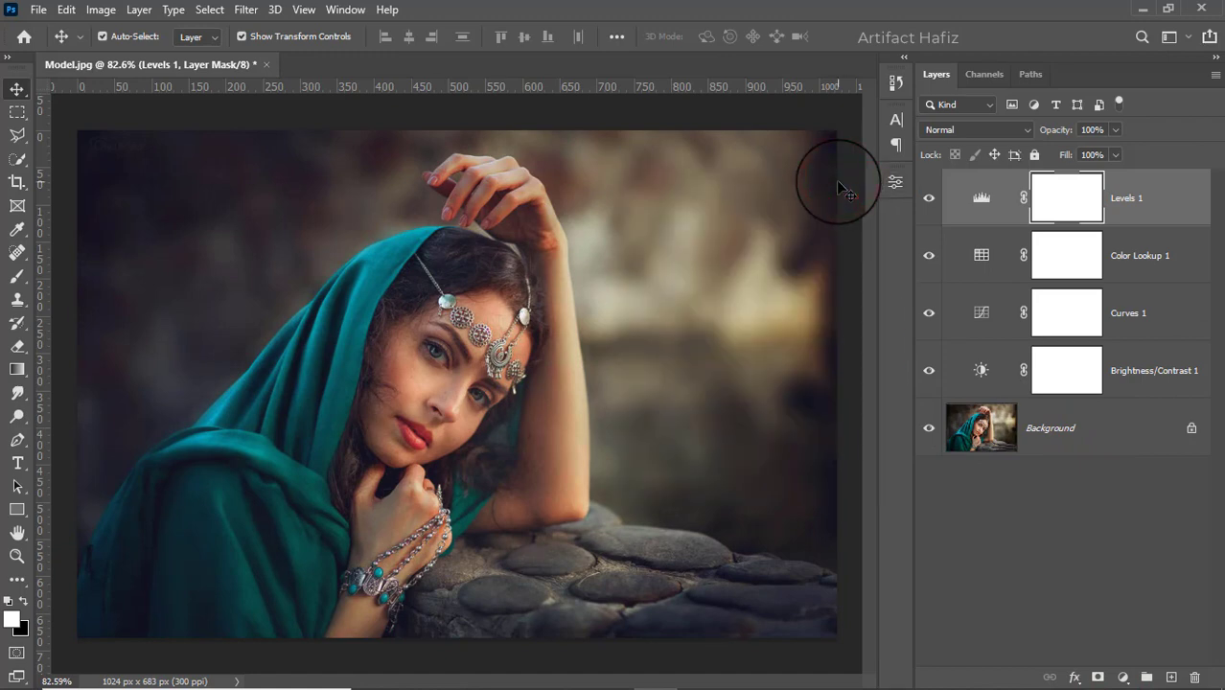
Step: Stamp all visible layers into a new layer and convert it to a smart object
{"action": "key", "text": "ctrl+alt+shift+e"}
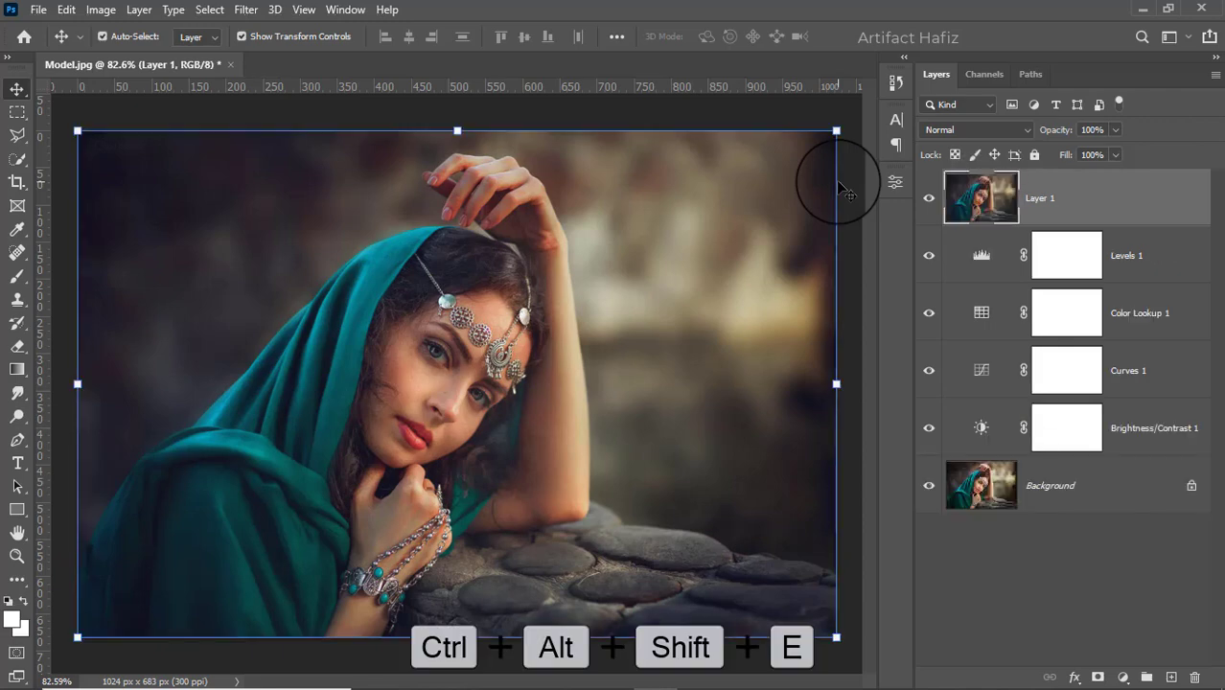
{"action": "right_click", "coordinate": [1085, 193]}
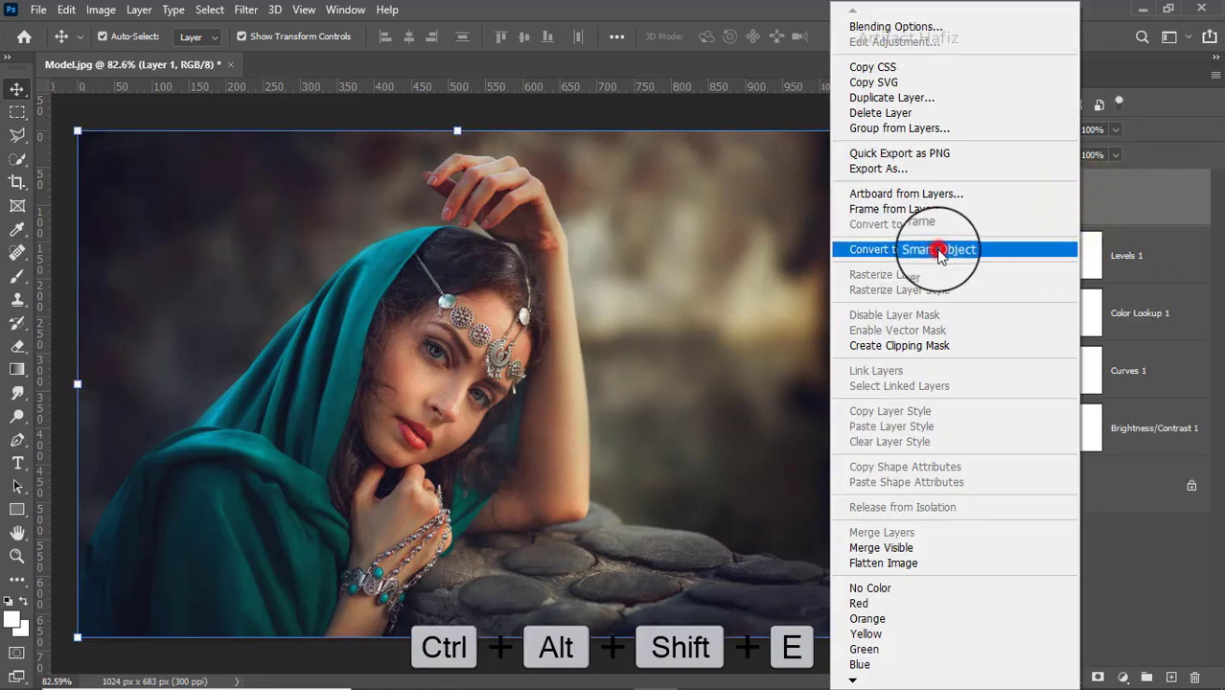
{"action": "left_click", "coordinate": [940, 251]}
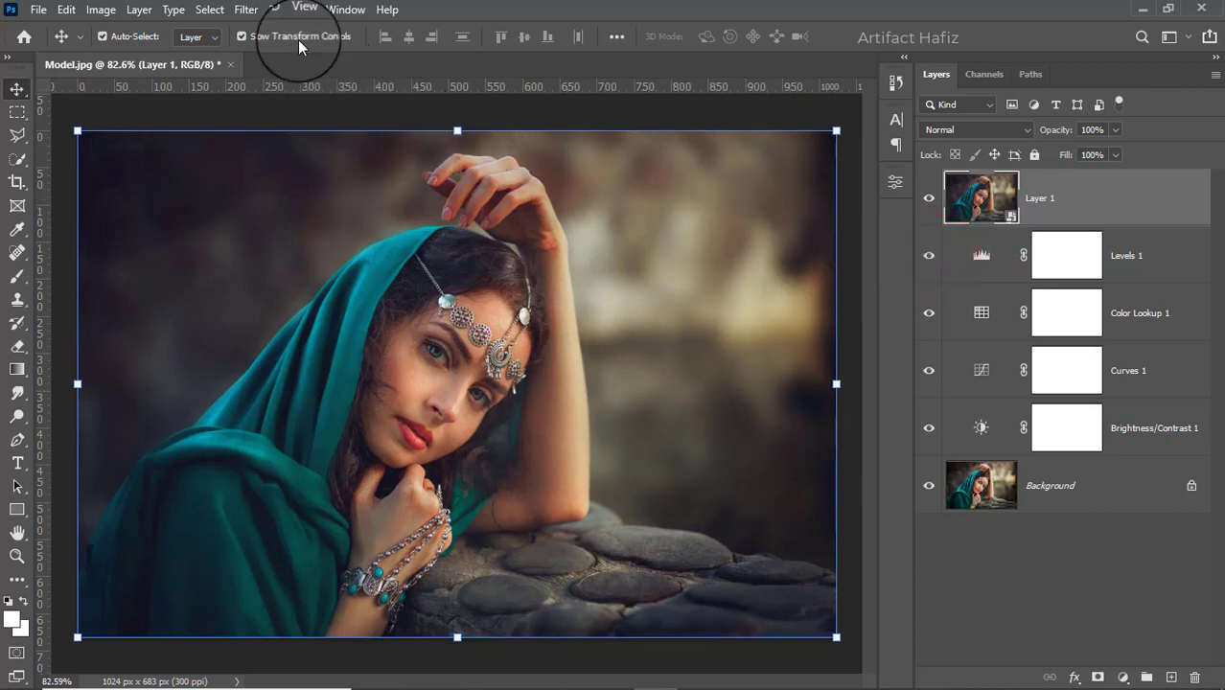
Step: Open the Camera Raw Filter on the stamped layer and set Highlights to -16, Whites to +39 and Temperature to -3
{"action": "left_click", "coordinate": [246, 10]}
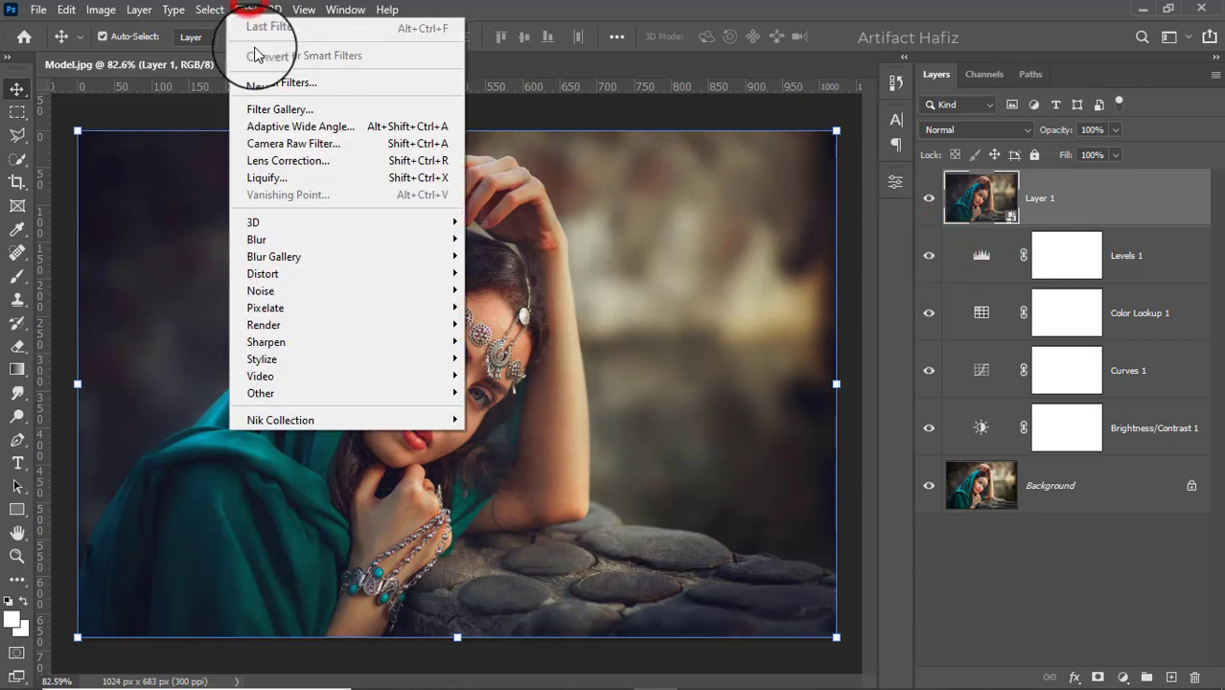
{"action": "left_click", "coordinate": [273, 144]}
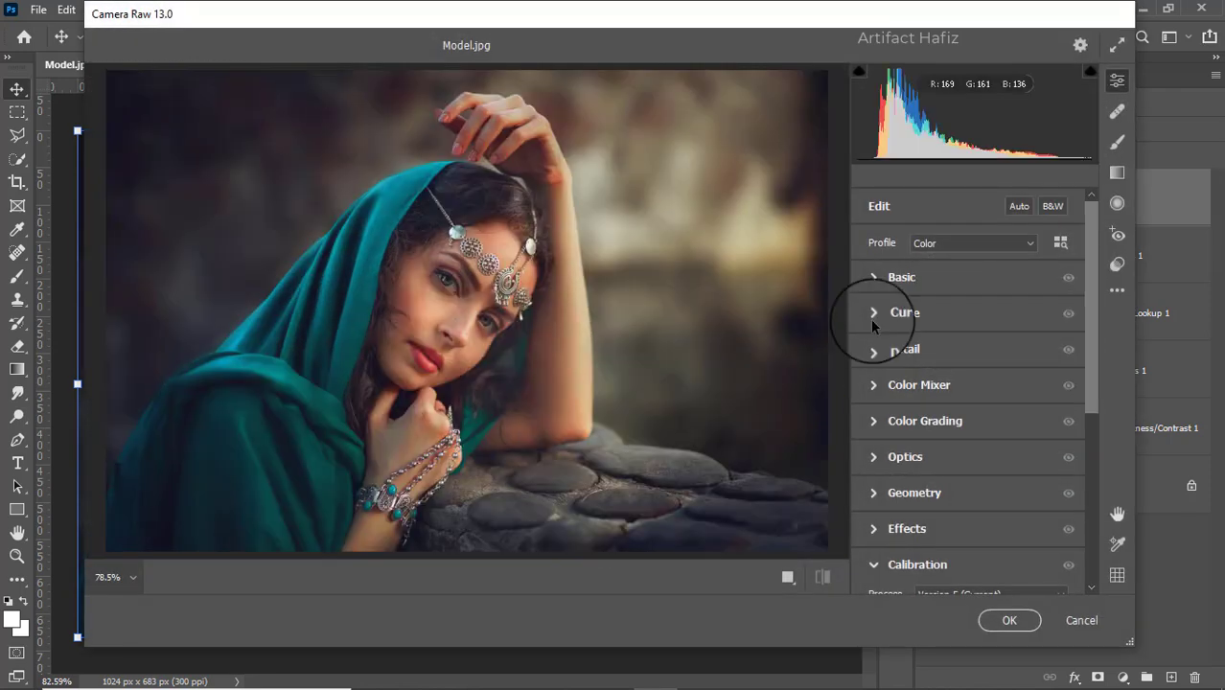
{"action": "left_click", "coordinate": [872, 277]}
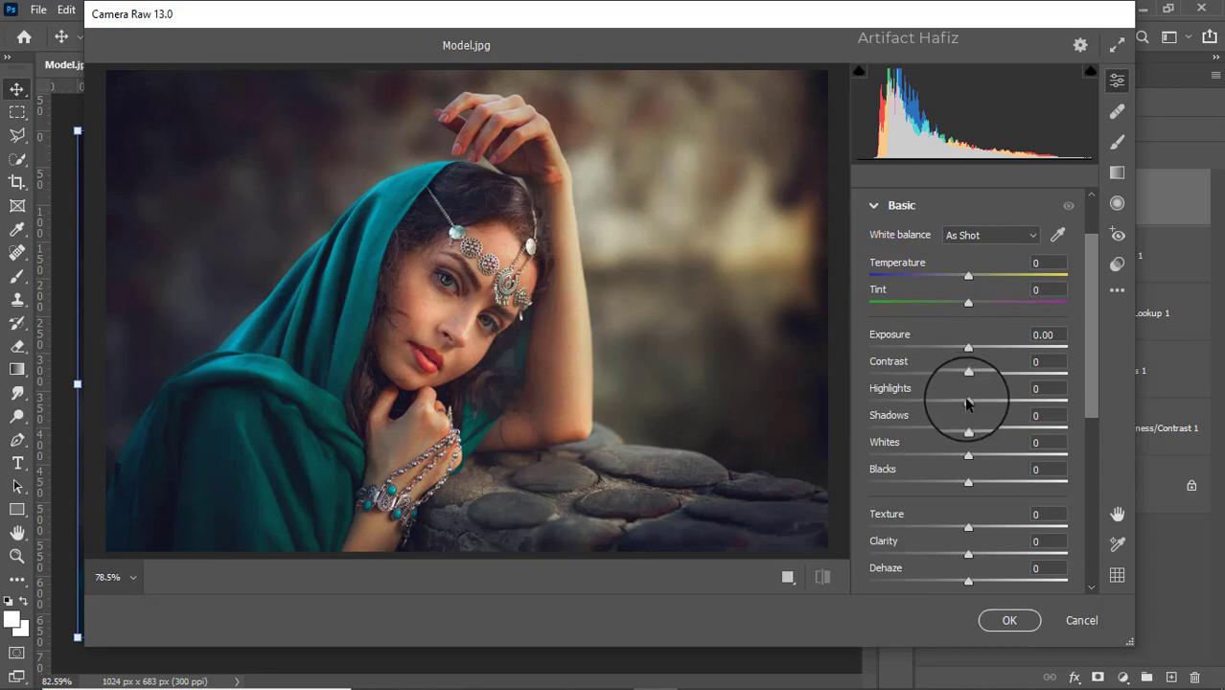
{"action": "left_click_drag", "start_coordinate": [967, 403], "coordinate": [952, 405]}
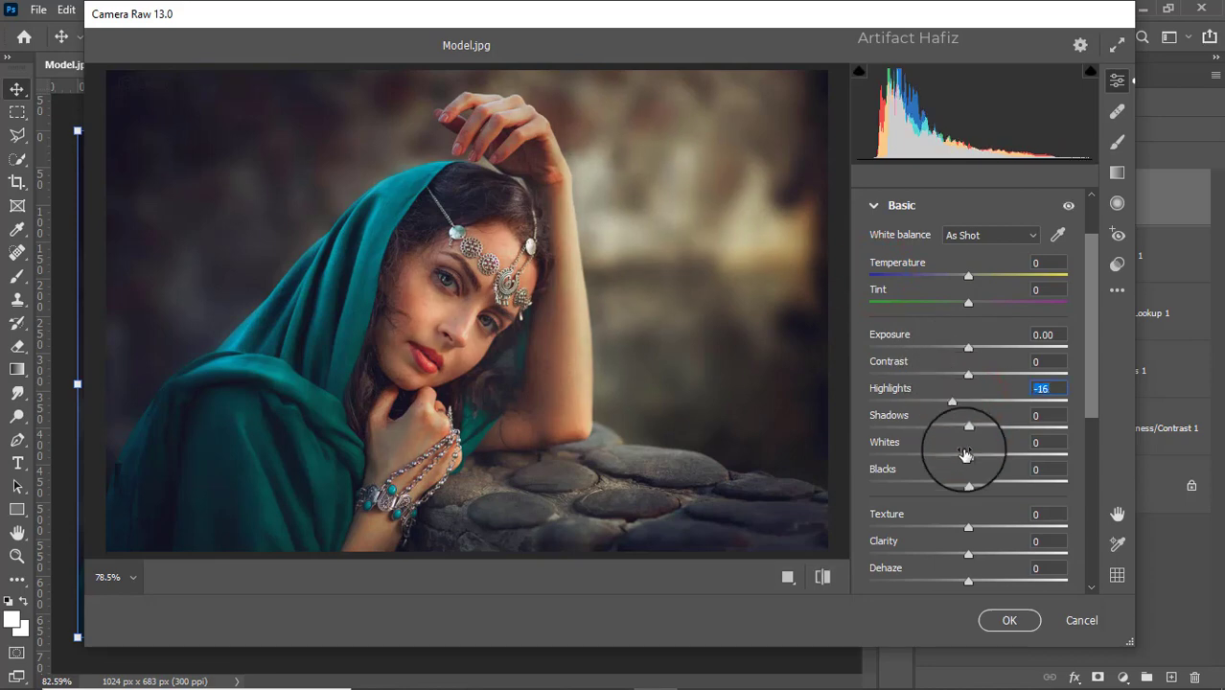
{"action": "left_click_drag", "start_coordinate": [968, 452], "coordinate": [1006, 458]}
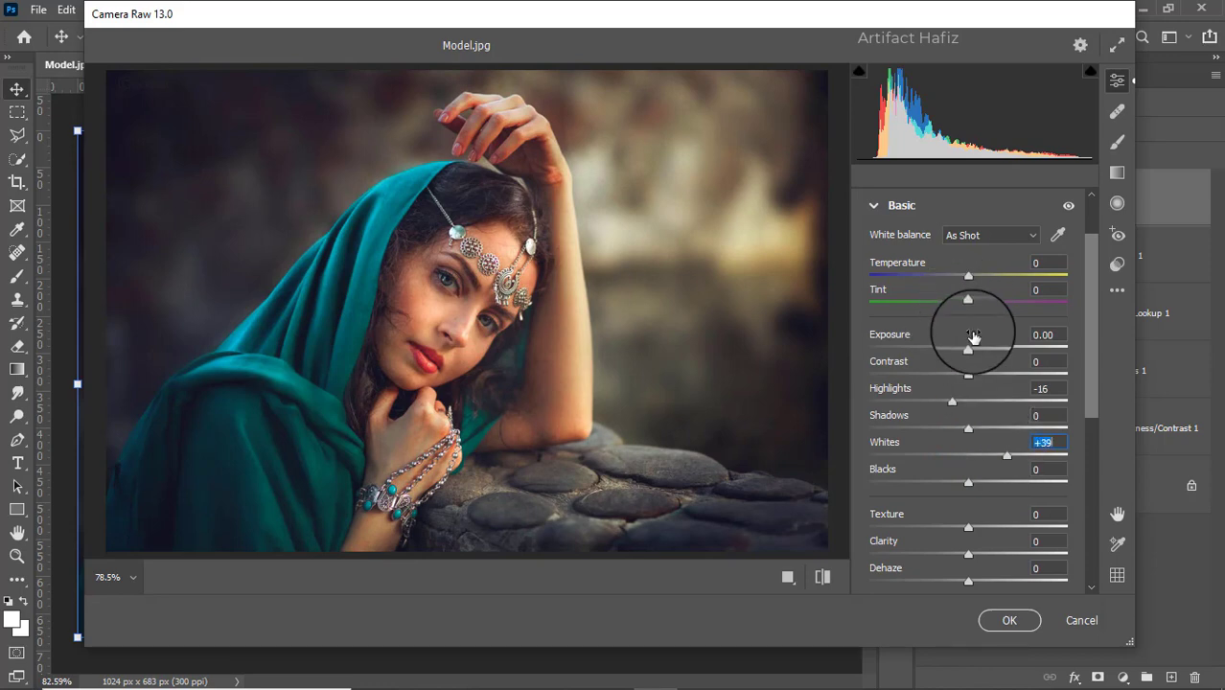
{"action": "mouse_move", "coordinate": [968, 276]}
{"action": "left_mouse_down"}
{"action": "mouse_move", "coordinate": [979, 275]}
{"action": "mouse_move", "coordinate": [962, 277]}
{"action": "mouse_move", "coordinate": [967, 286]}
{"action": "left_mouse_up"}
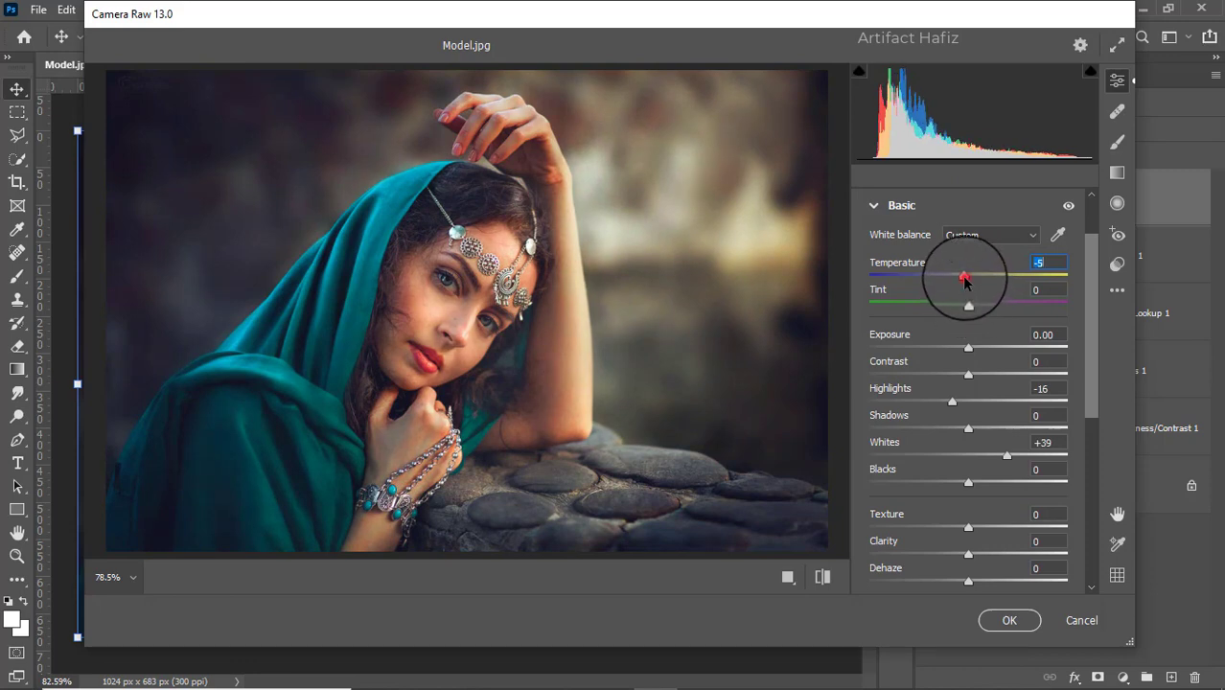
{"action": "mouse_move", "coordinate": [968, 304]}
{"action": "left_mouse_down"}
{"action": "mouse_move", "coordinate": [989, 311]}
{"action": "mouse_move", "coordinate": [962, 311]}
{"action": "left_mouse_up"}
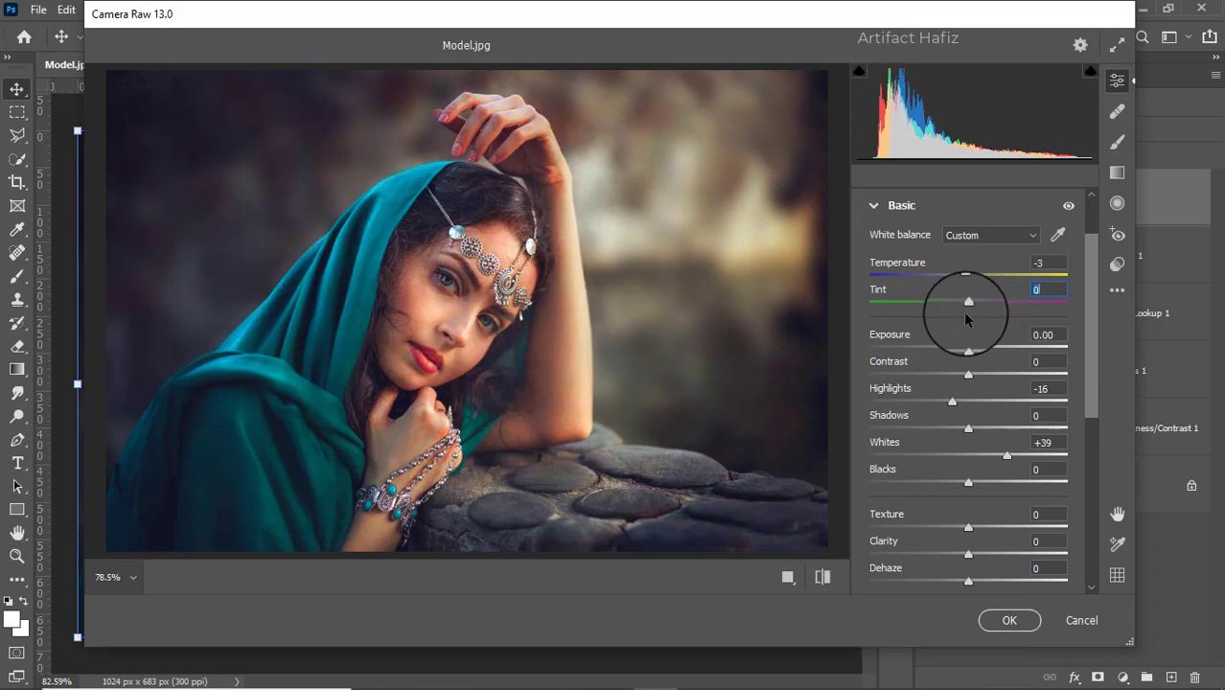
Step: Set Shadows to +10 and Blacks to +13 in the Basic adjustments
{"action": "scroll", "coordinate": [968, 307], "scroll_direction": "down", "scroll_amount": 1}
{"action": "scroll", "coordinate": [968, 305], "scroll_direction": "down", "scroll_amount": 2}
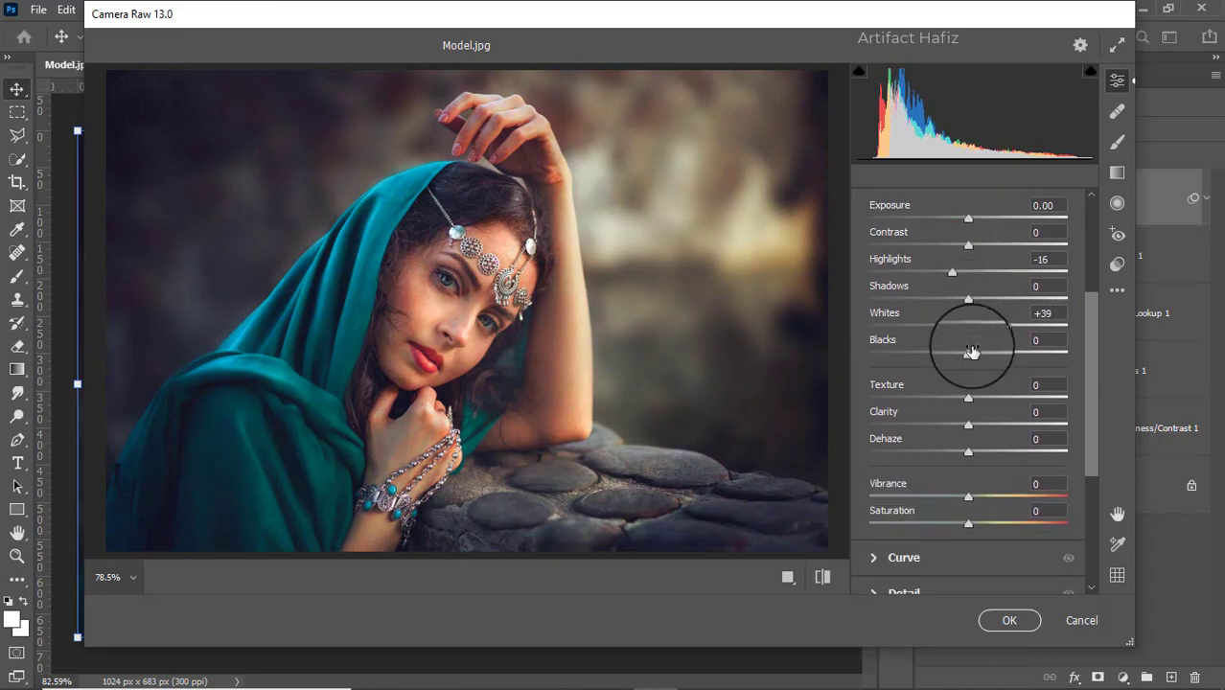
{"action": "mouse_move", "coordinate": [966, 299]}
{"action": "left_mouse_down"}
{"action": "mouse_move", "coordinate": [1003, 294]}
{"action": "mouse_move", "coordinate": [977, 299]}
{"action": "left_mouse_up"}
{"action": "mouse_move", "coordinate": [968, 353]}
{"action": "left_mouse_down"}
{"action": "mouse_move", "coordinate": [1004, 356]}
{"action": "mouse_move", "coordinate": [980, 354]}
{"action": "left_mouse_up"}
Step: Set Texture to -5, Clarity to +5 and Dehaze to +7 in the Basic adjustments
{"action": "left_click_drag", "start_coordinate": [968, 396], "coordinate": [965, 403]}
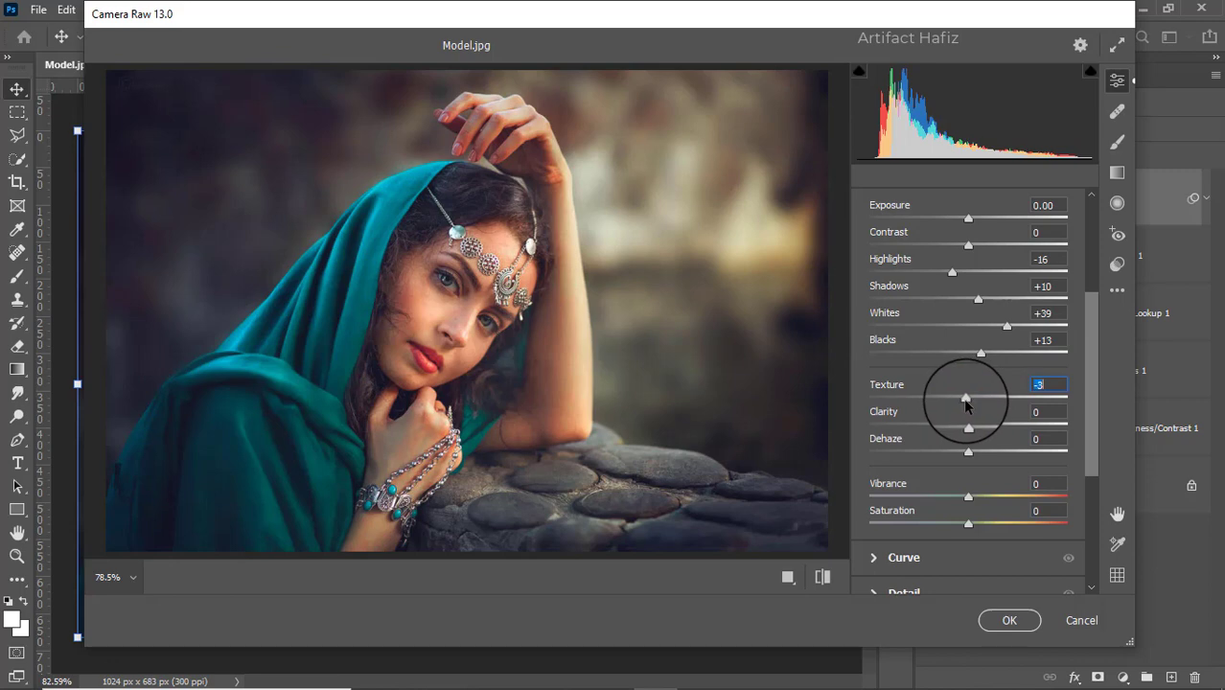
{"action": "left_click_drag", "start_coordinate": [964, 407], "coordinate": [977, 458]}
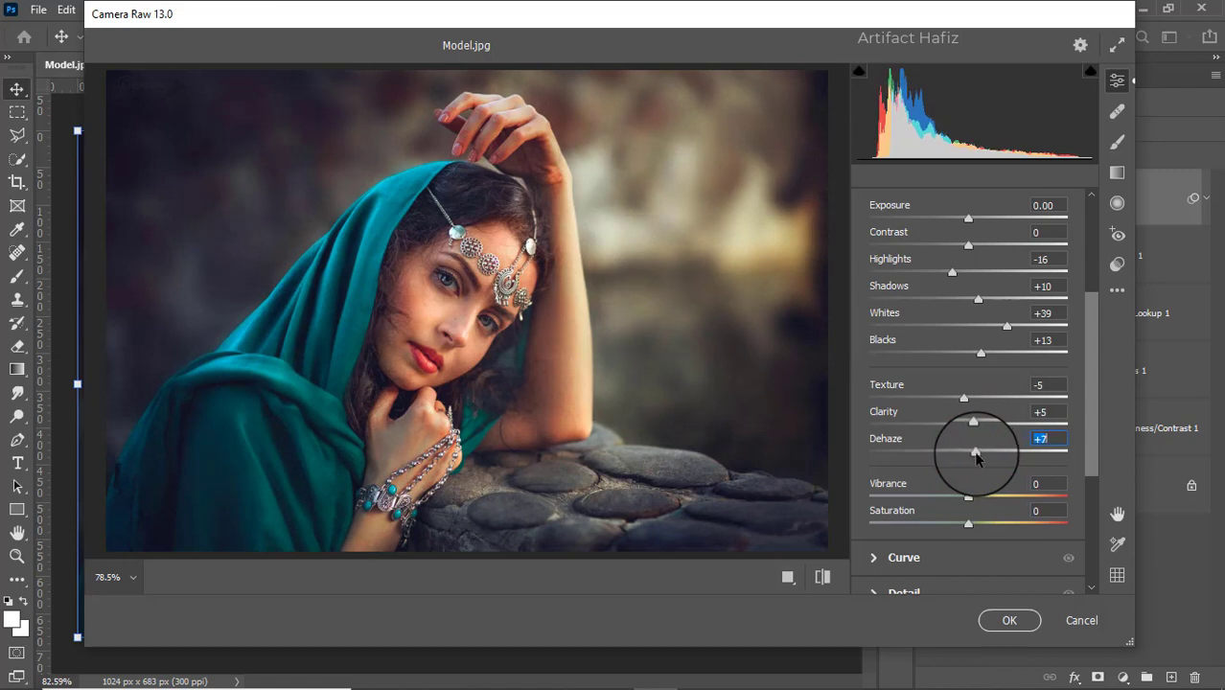
{"action": "scroll", "coordinate": [985, 420], "scroll_direction": "down", "scroll_amount": 3}
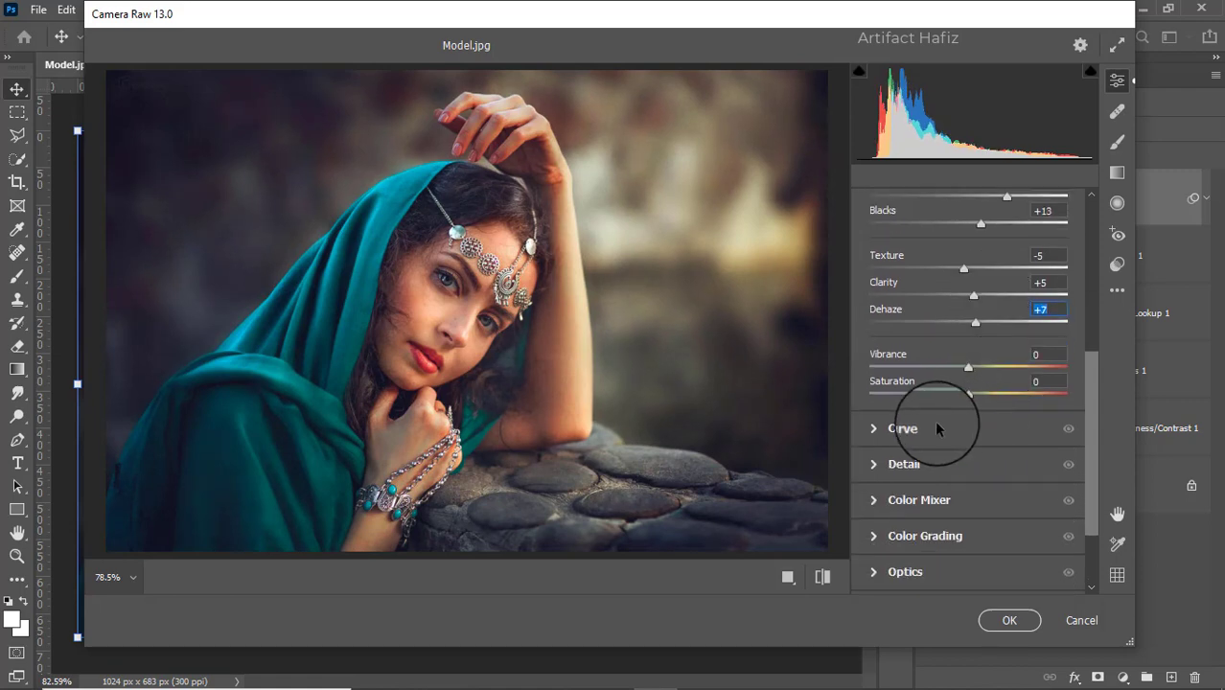
{"action": "left_click", "coordinate": [969, 367]}
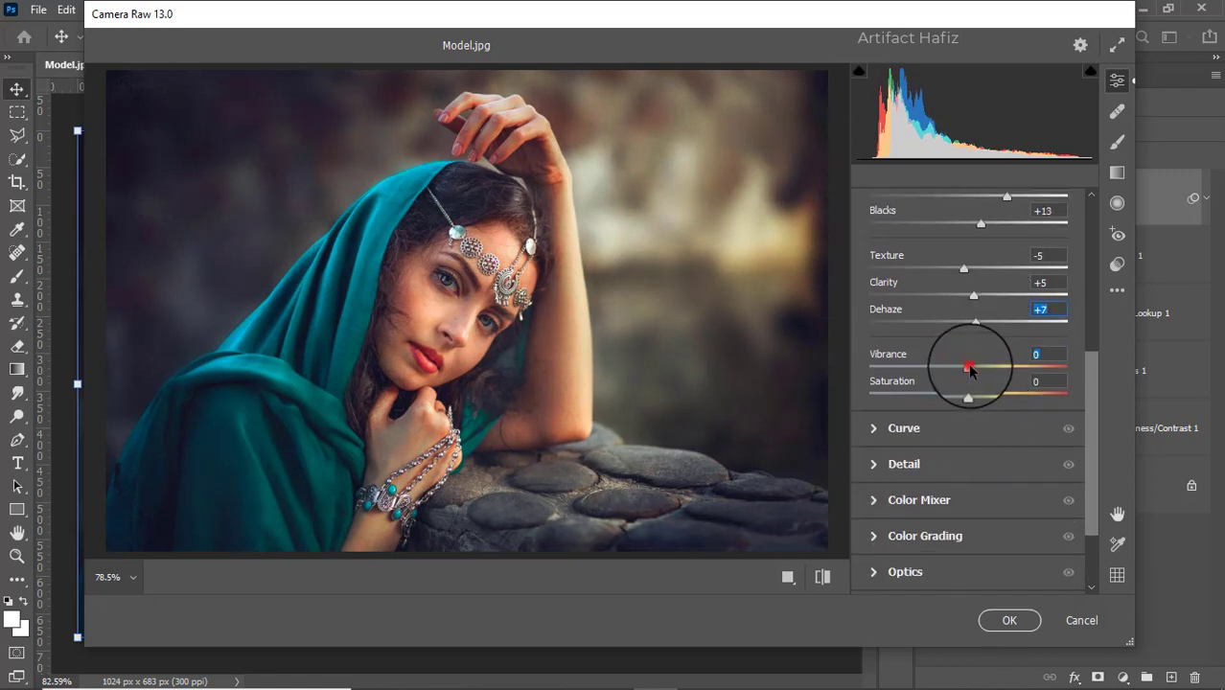
Step: Add a highlight point and a shadow point to the combined-channel point curve, placing the shadow point at input 63, output 64
{"action": "left_click", "coordinate": [920, 429]}
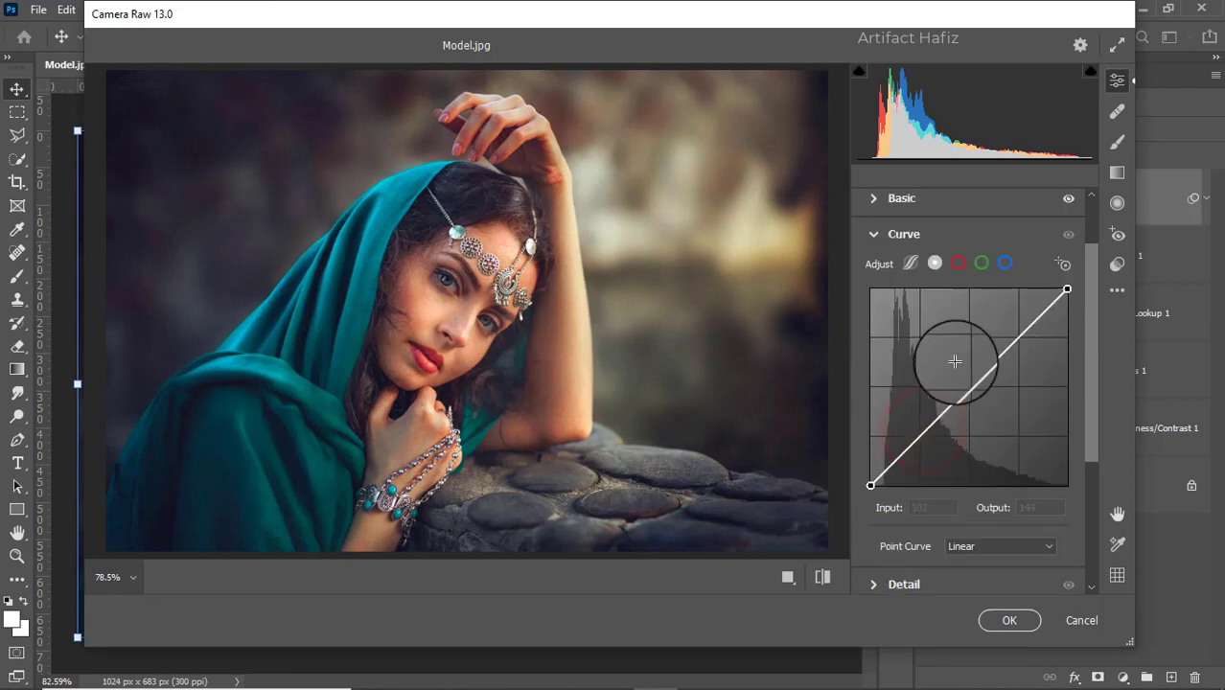
{"action": "left_click", "coordinate": [1001, 265]}
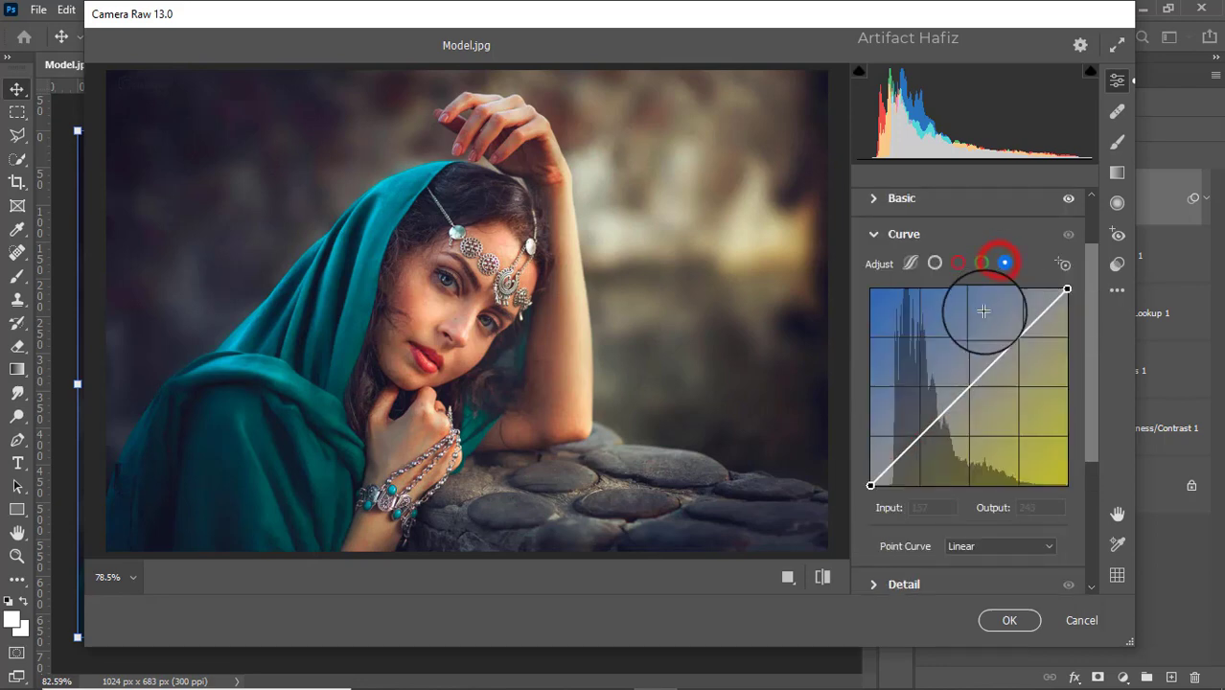
{"action": "left_click", "coordinate": [935, 263]}
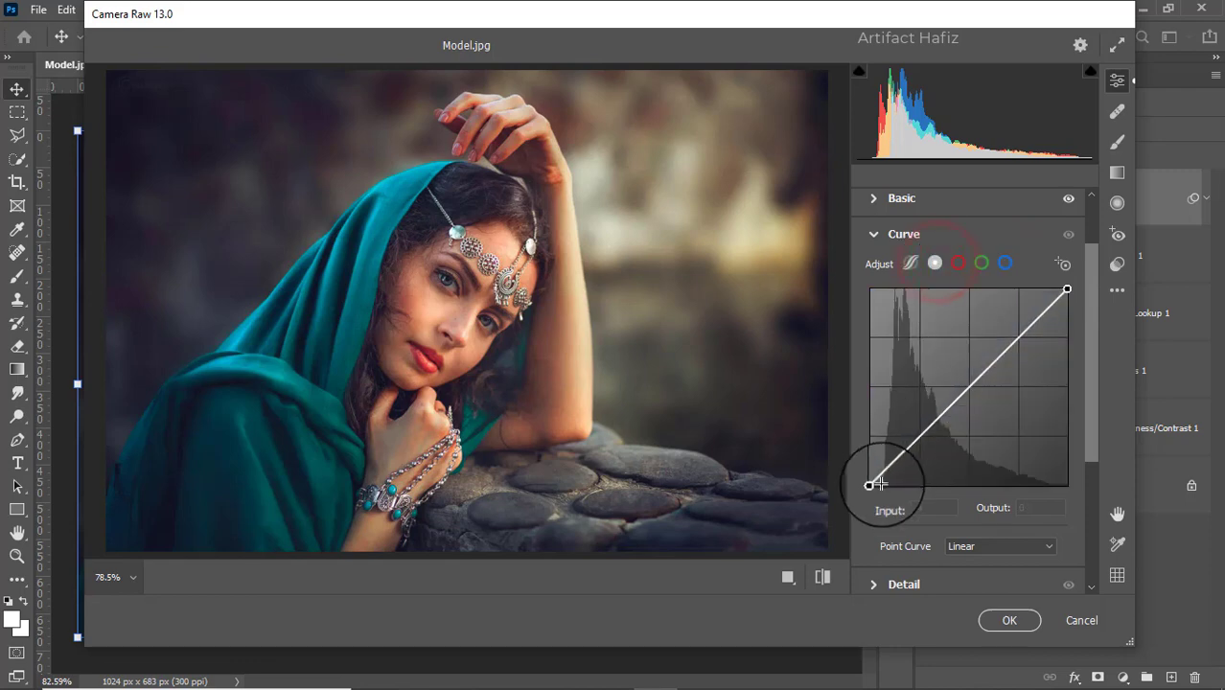
{"action": "left_click", "coordinate": [919, 440]}
{"action": "left_click", "coordinate": [1014, 335]}
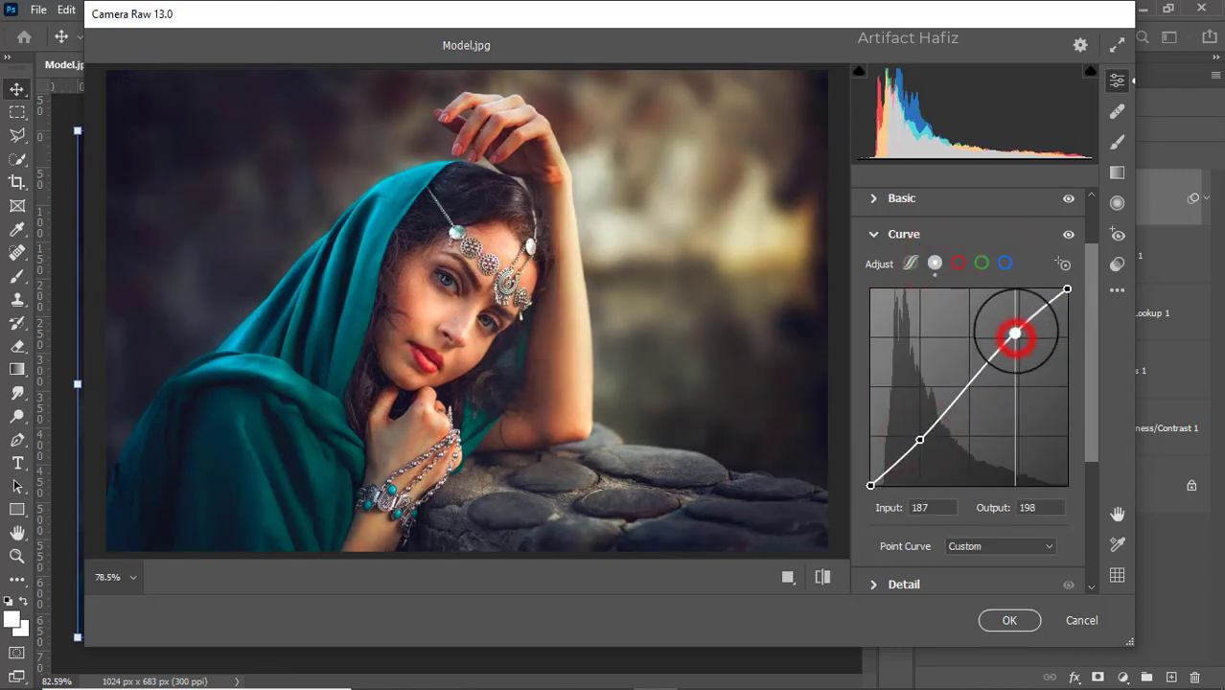
{"action": "left_click_drag", "start_coordinate": [919, 440], "coordinate": [918, 437]}
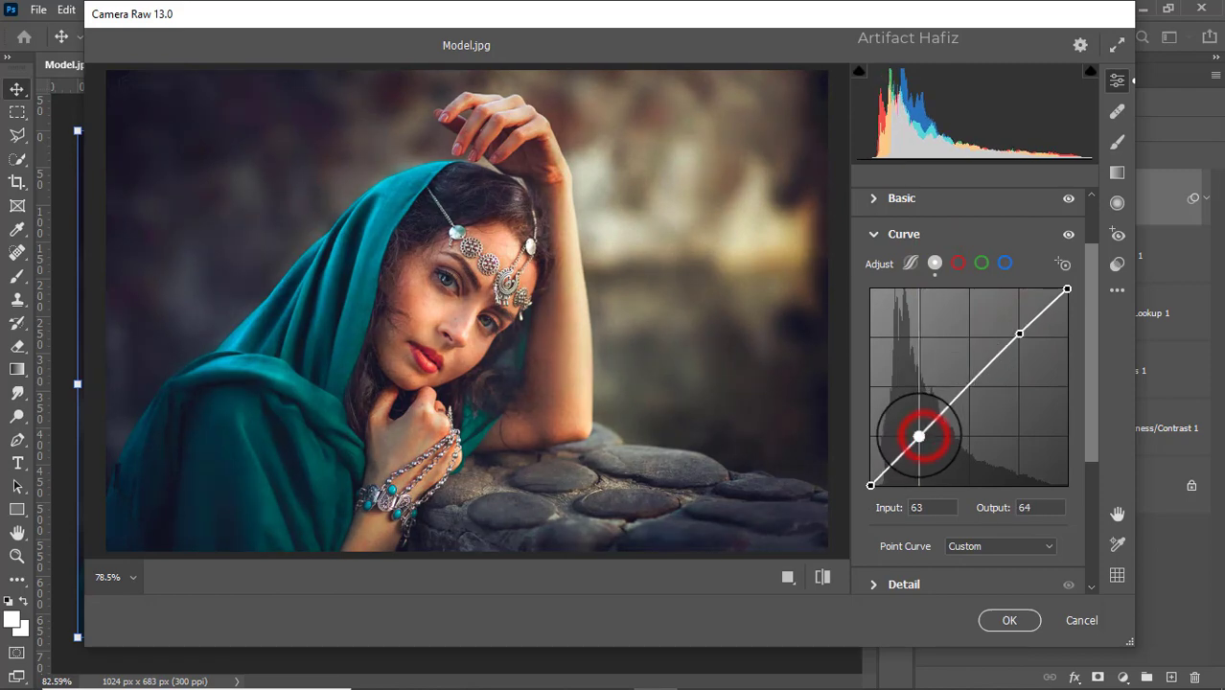
Step: Set Sharpening to 6 and Noise Reduction to 41 in the Detail adjustments
{"action": "scroll", "coordinate": [937, 391], "scroll_direction": "down", "scroll_amount": 3}
{"action": "left_click", "coordinate": [901, 452]}
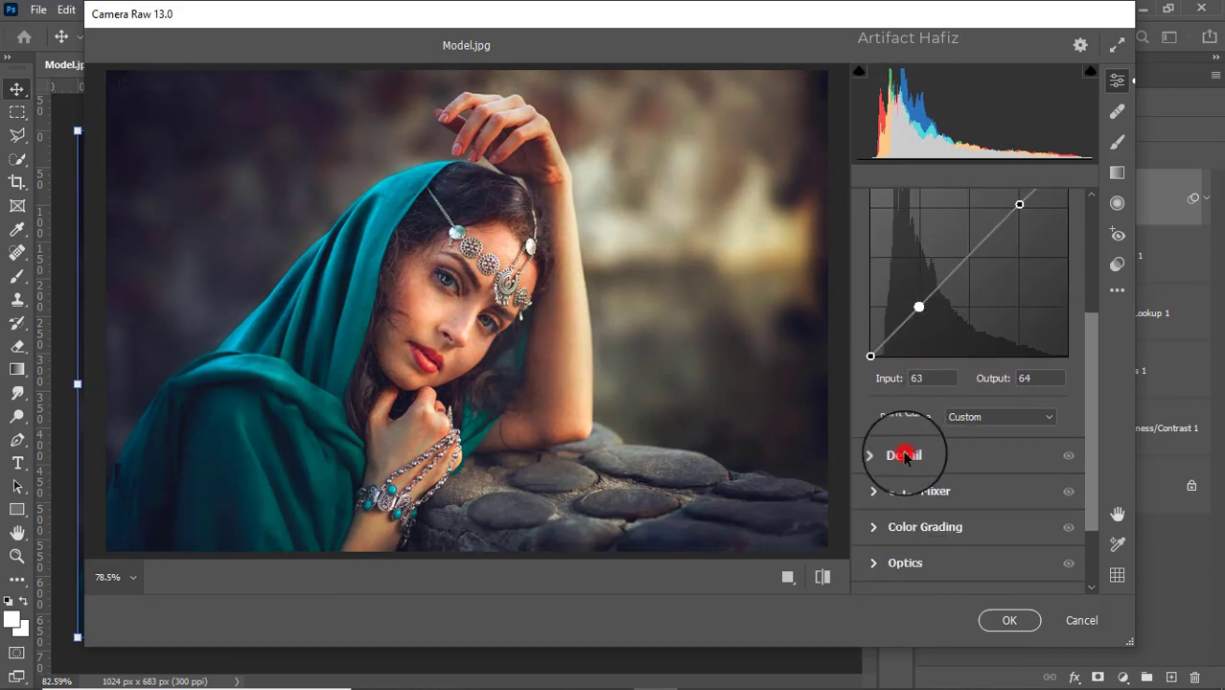
{"action": "left_click", "coordinate": [869, 393]}
{"action": "left_click_drag", "start_coordinate": [872, 394], "coordinate": [951, 425]}
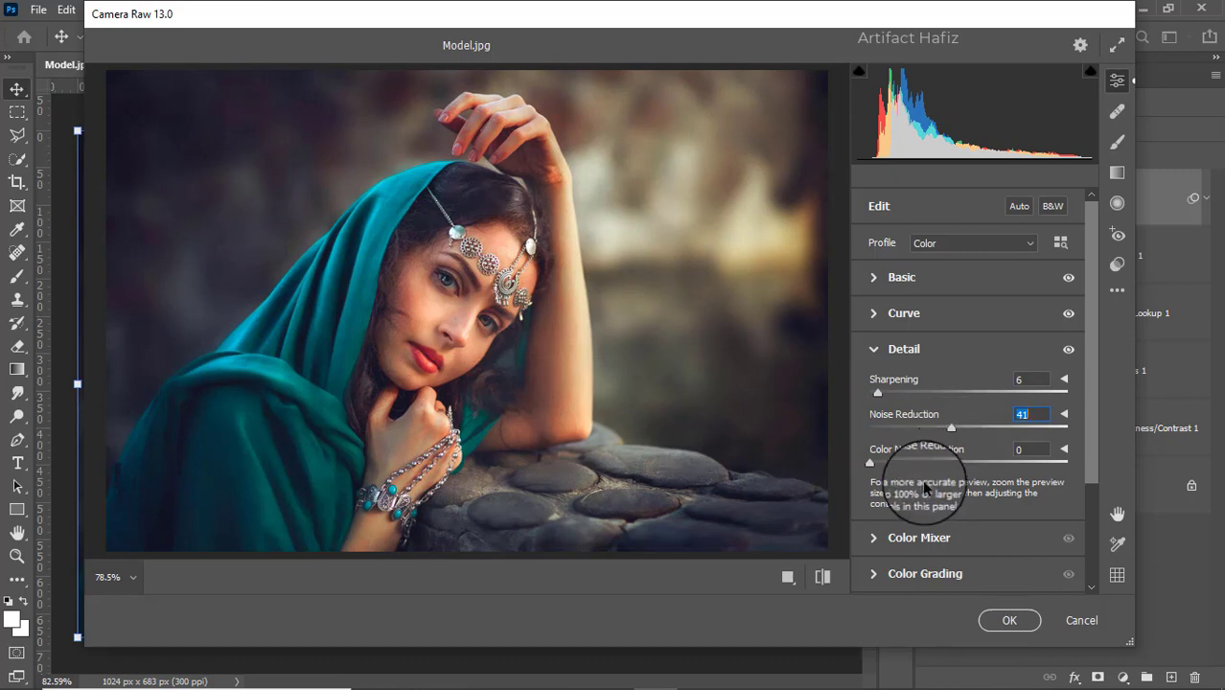
Step: Set the Color Mixer saturation to -4 for Reds, -25 for Yellows, +3 for Greens, -16 for Aquas and +4 for Blues
{"action": "left_click", "coordinate": [880, 538]}
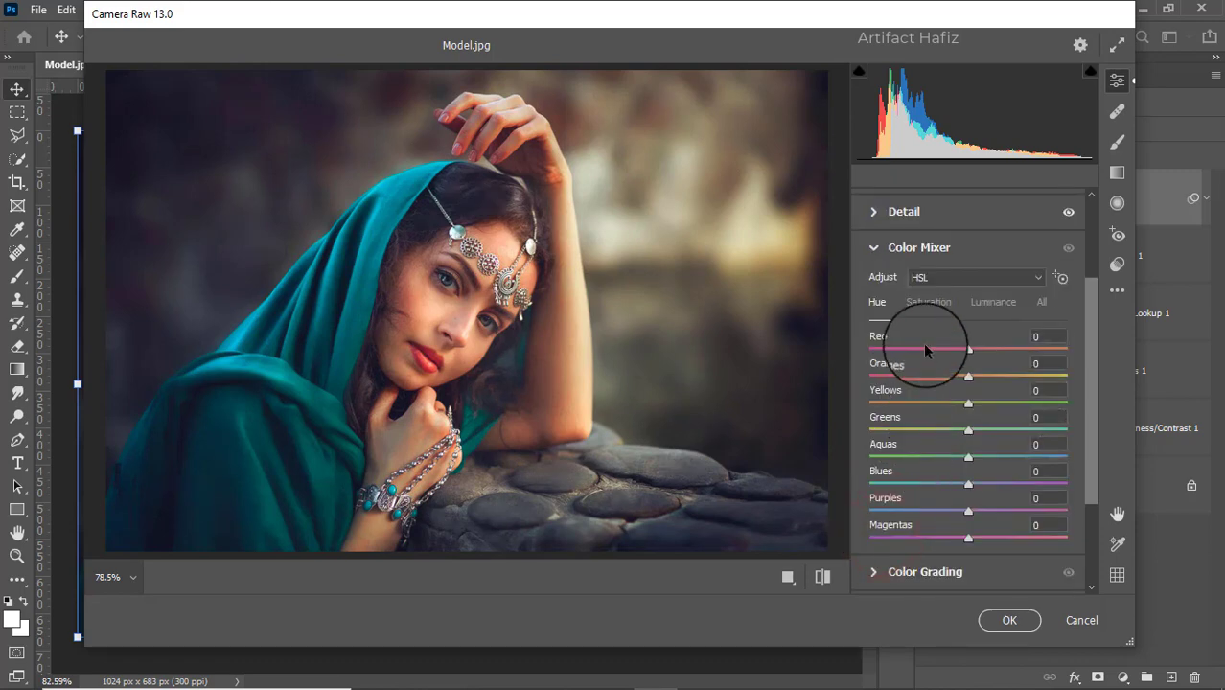
{"action": "left_click", "coordinate": [928, 303]}
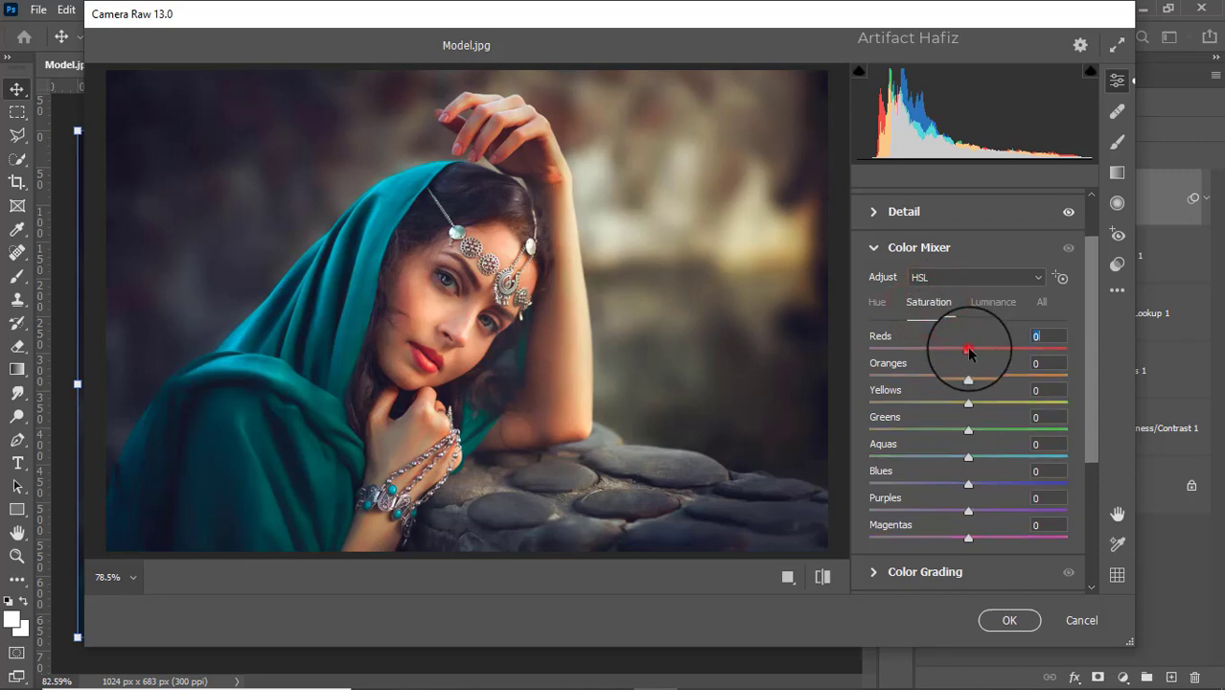
{"action": "left_click_drag", "start_coordinate": [968, 353], "coordinate": [973, 348]}
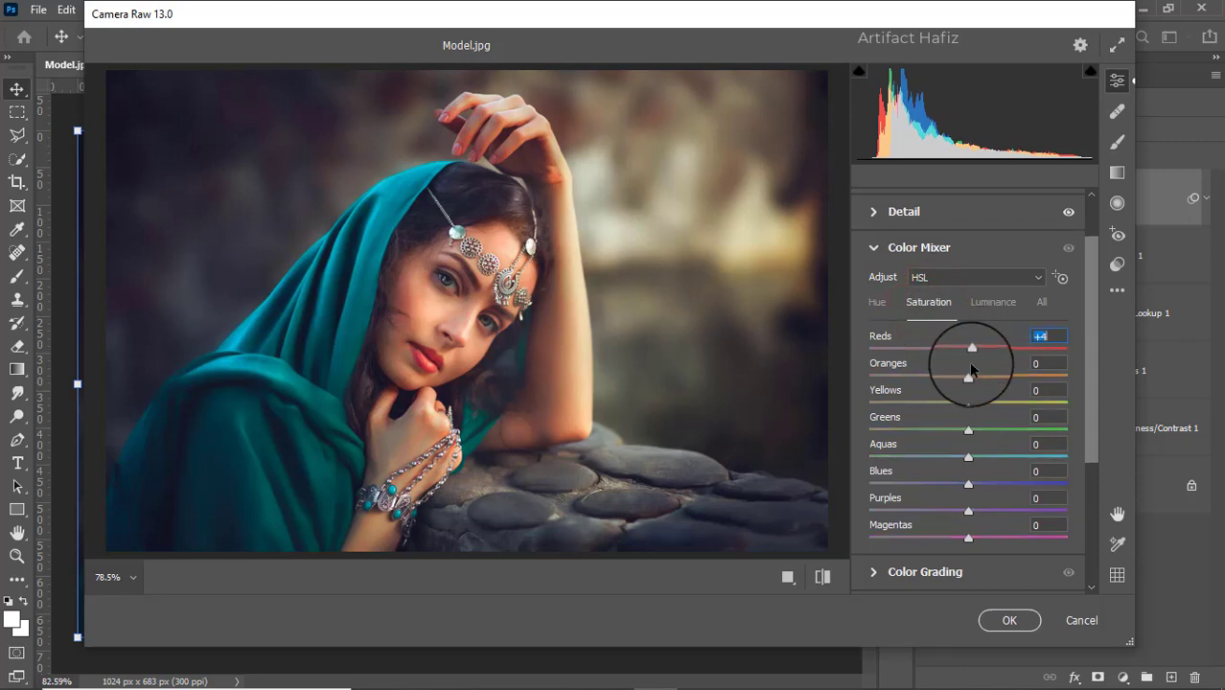
{"action": "left_click_drag", "start_coordinate": [968, 402], "coordinate": [973, 482]}
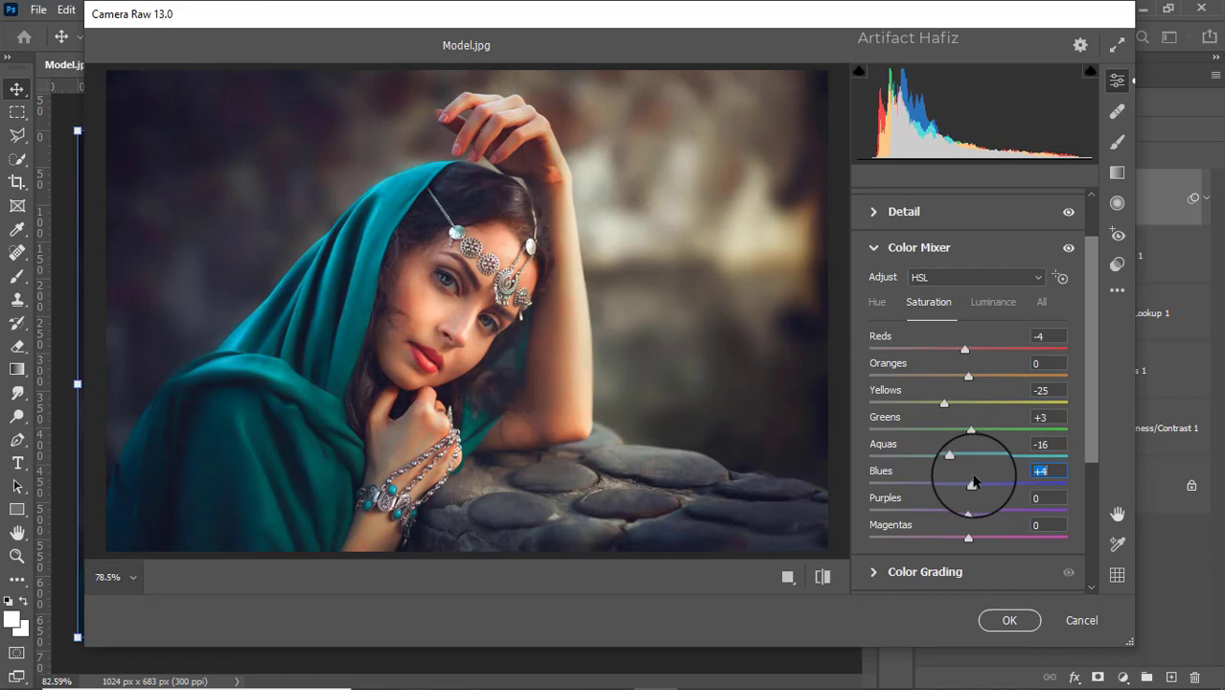
Step: Set Oranges luminance to +5, adjust luminance from Yellows to Blues, and set the hue to -16 for Aquas and -15 for Blues
{"action": "left_click", "coordinate": [981, 312]}
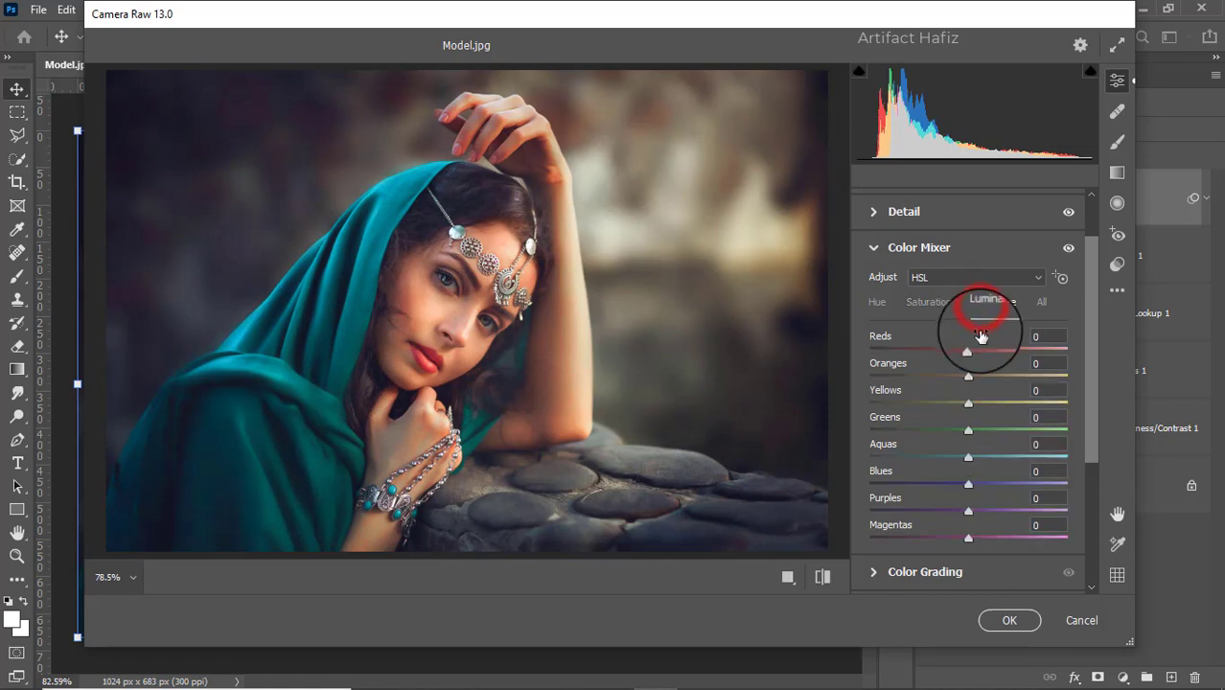
{"action": "mouse_move", "coordinate": [968, 376]}
{"action": "left_mouse_down"}
{"action": "mouse_move", "coordinate": [983, 381]}
{"action": "mouse_move", "coordinate": [992, 353]}
{"action": "mouse_move", "coordinate": [963, 357]}
{"action": "left_mouse_up"}
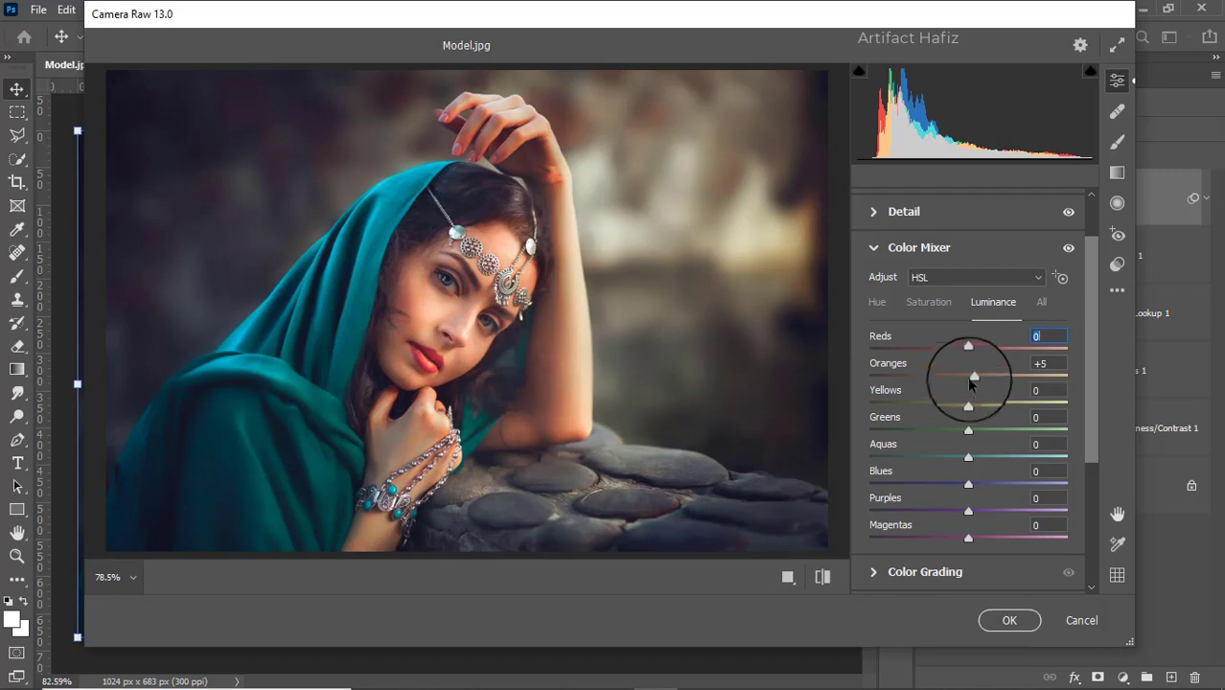
{"action": "left_click", "coordinate": [969, 403]}
{"action": "left_click_drag", "start_coordinate": [974, 406], "coordinate": [991, 489]}
{"action": "left_click", "coordinate": [880, 303]}
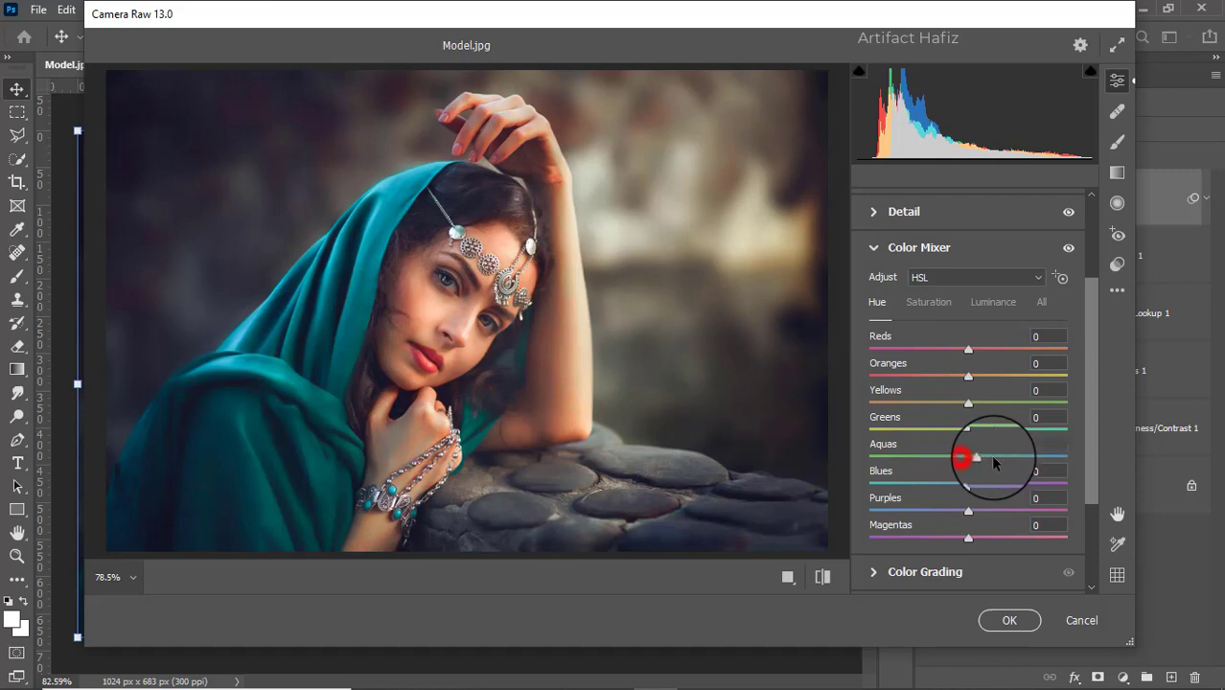
{"action": "left_click_drag", "start_coordinate": [943, 462], "coordinate": [927, 487]}
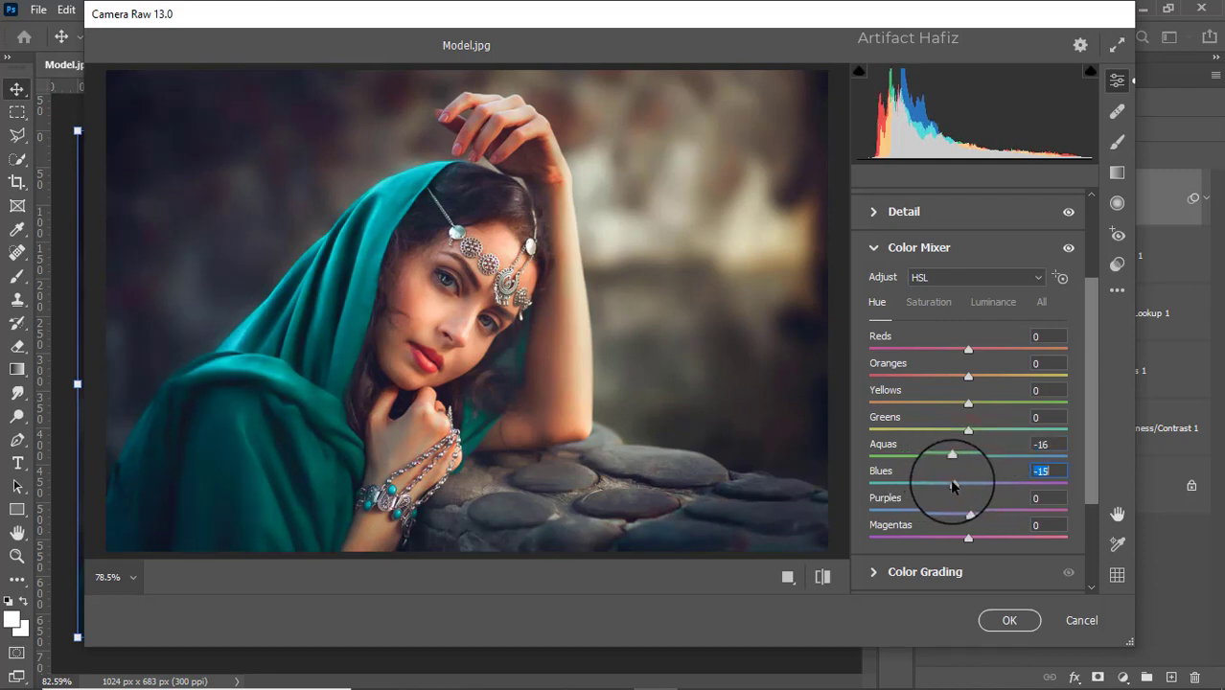
Step: Color grade the shadows slightly toward blue and the highlights toward green with hue 136 and saturation 15
{"action": "left_click", "coordinate": [894, 572]}
{"action": "left_click_drag", "start_coordinate": [907, 473], "coordinate": [896, 511]}
{"action": "left_click_drag", "start_coordinate": [1024, 473], "coordinate": [976, 432]}
{"action": "scroll", "coordinate": [949, 363], "scroll_direction": "down", "scroll_amount": 3}
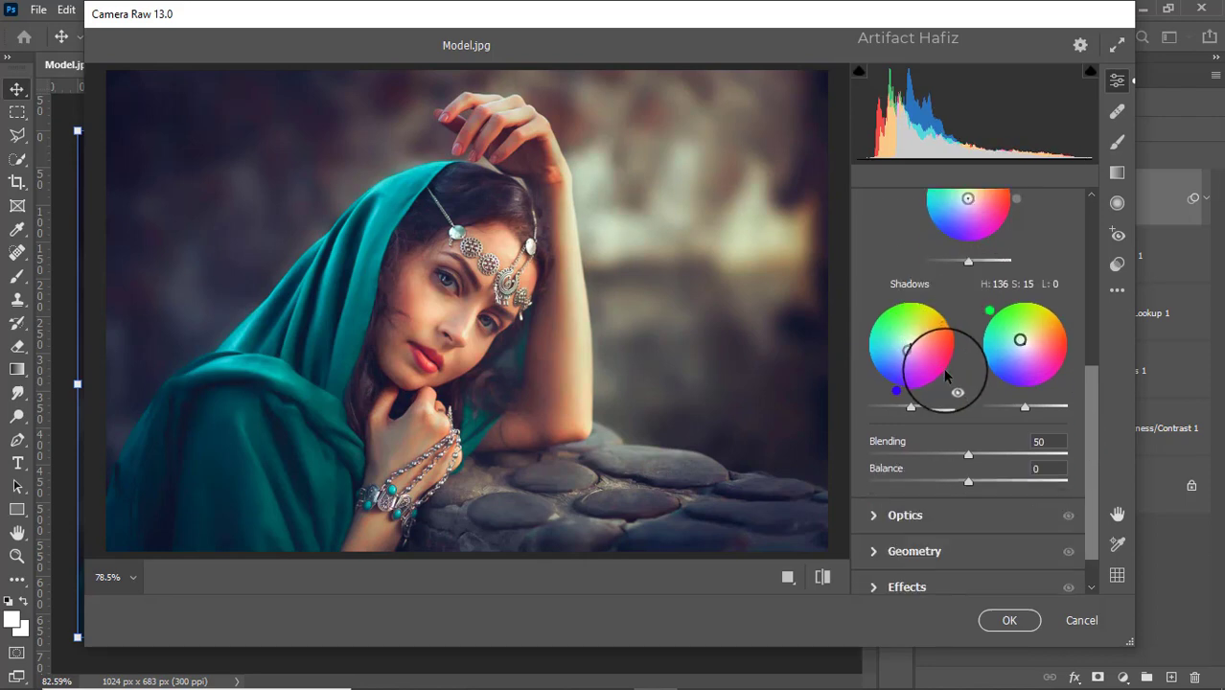
Step: Calibrate Red Primary saturation to -4 and Green Primary saturation to +5, raise Blue Primary saturation slightly, and apply the Camera Raw Filter
{"action": "scroll", "coordinate": [946, 377], "scroll_direction": "down", "scroll_amount": 1}
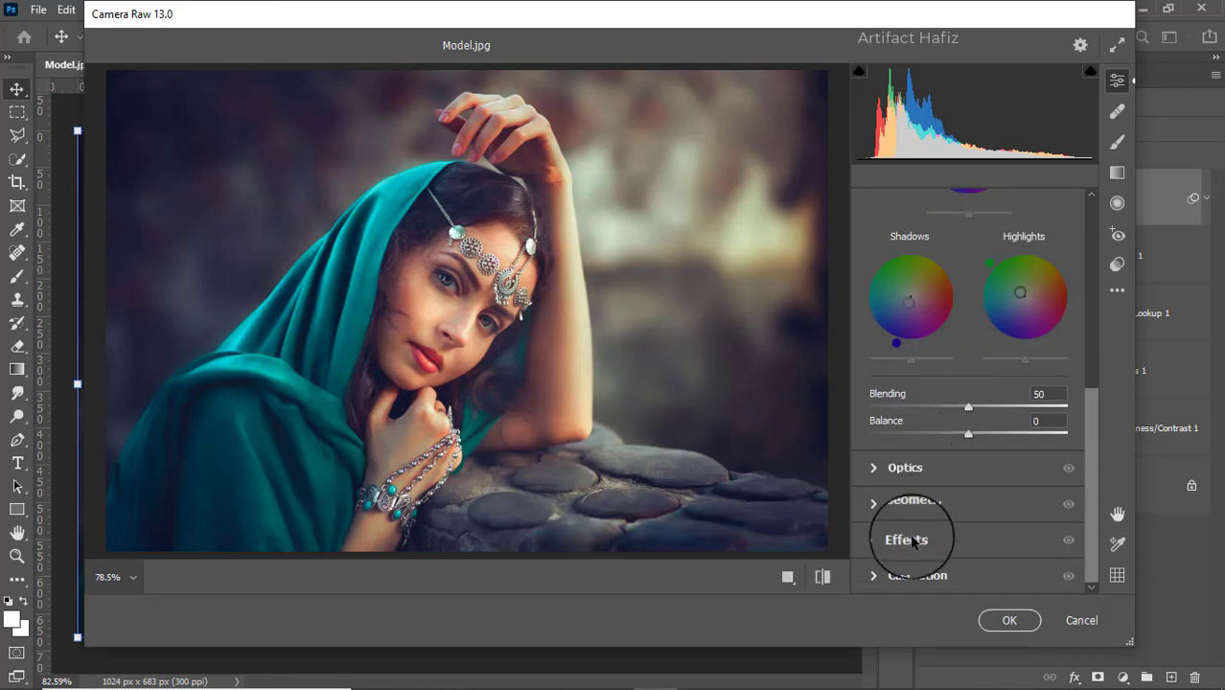
{"action": "left_click", "coordinate": [916, 575]}
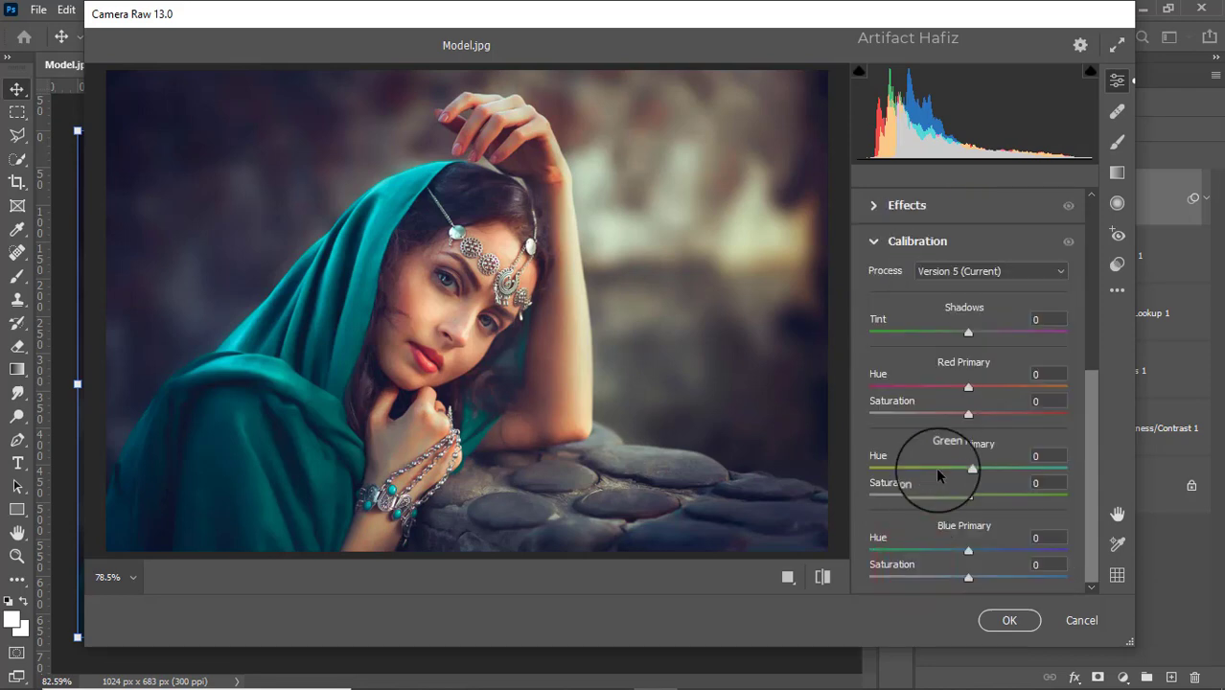
{"action": "scroll", "coordinate": [954, 427], "scroll_direction": "up", "scroll_amount": 2}
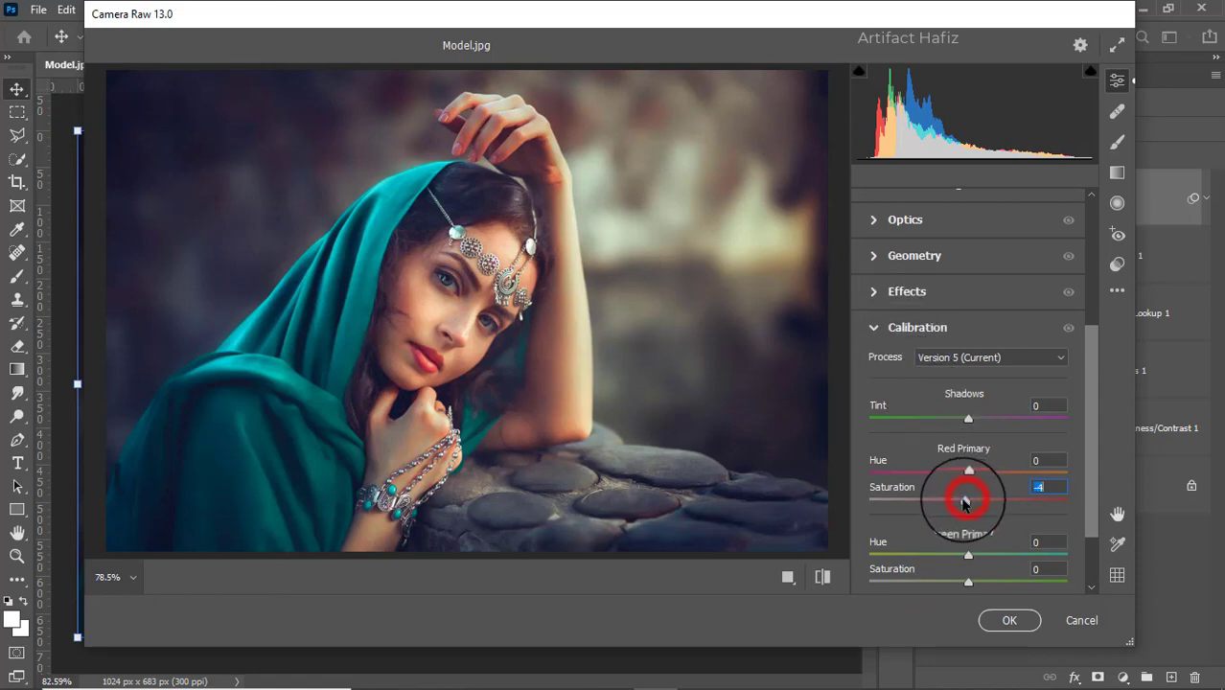
{"action": "left_click", "coordinate": [968, 585]}
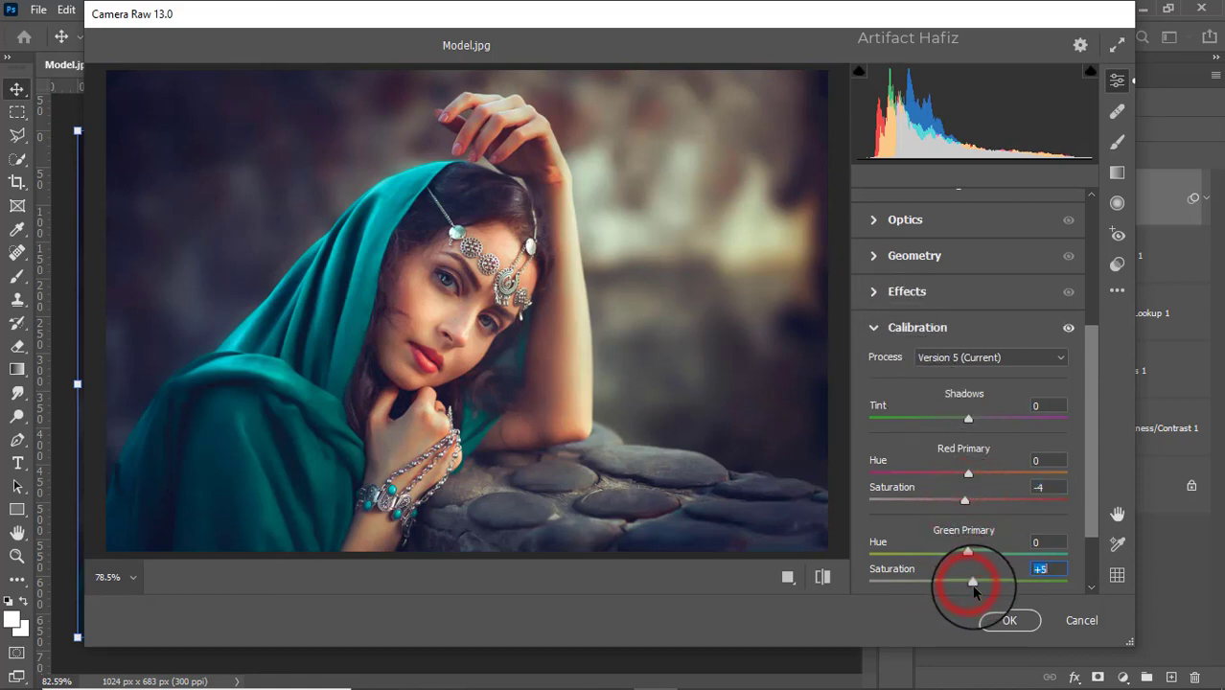
{"action": "scroll", "coordinate": [970, 584], "scroll_direction": "down", "scroll_amount": 2}
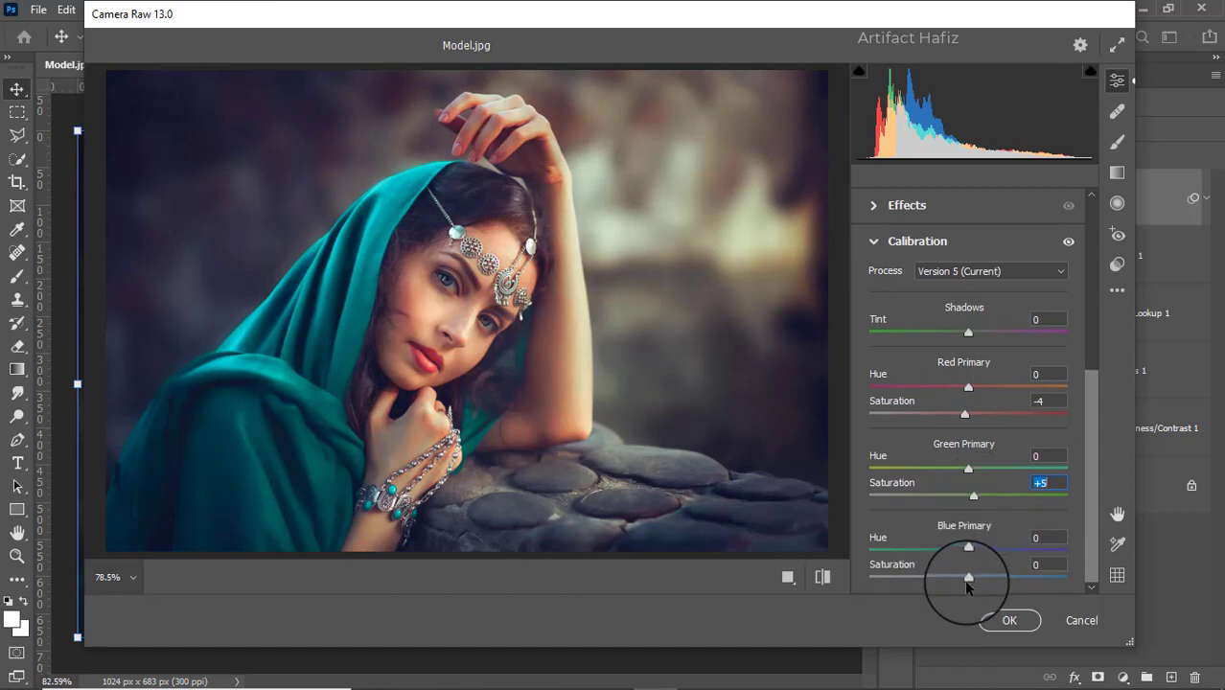
{"action": "left_click_drag", "start_coordinate": [966, 579], "coordinate": [971, 577]}
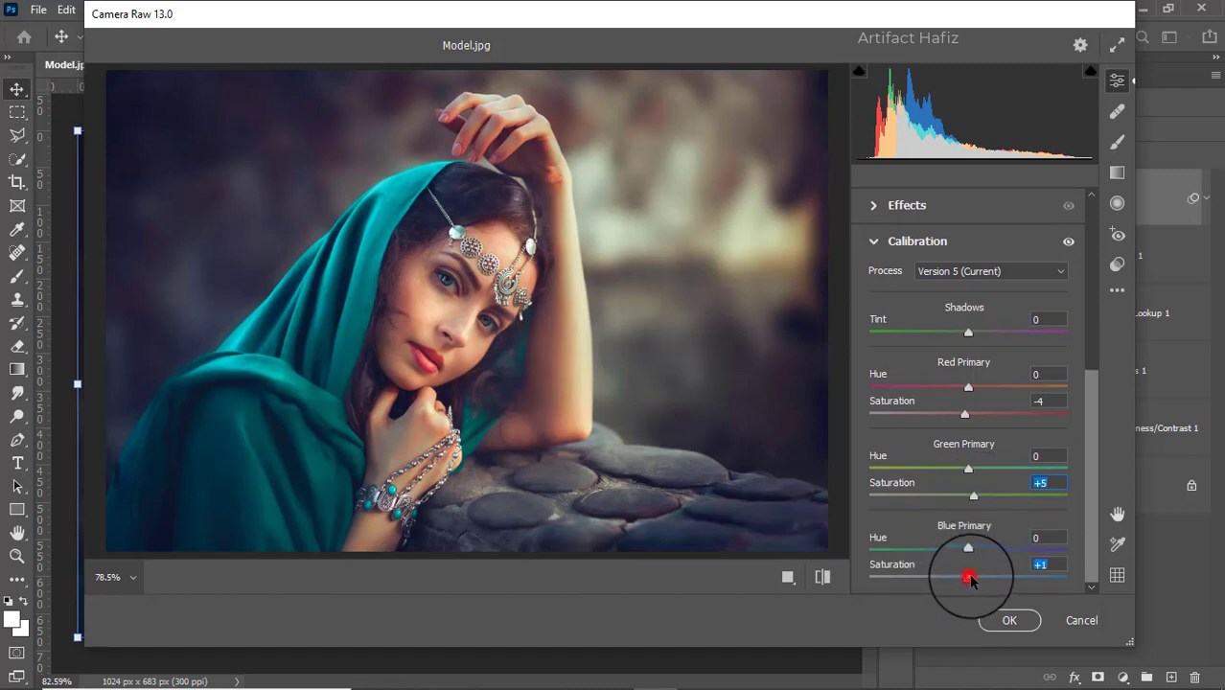
{"action": "left_click", "coordinate": [1008, 620]}
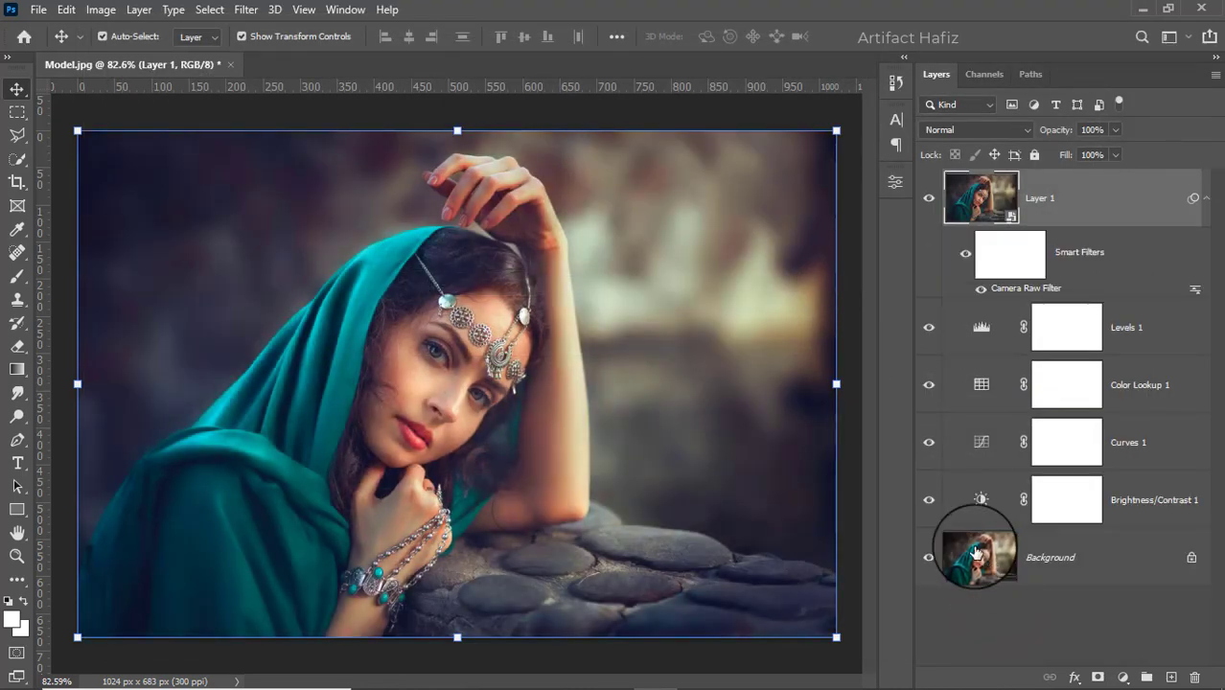
Step: Toggle all layers above the Background off and on to compare the original photo with the graded result
{"action": "left_click", "coordinate": [929, 562]}
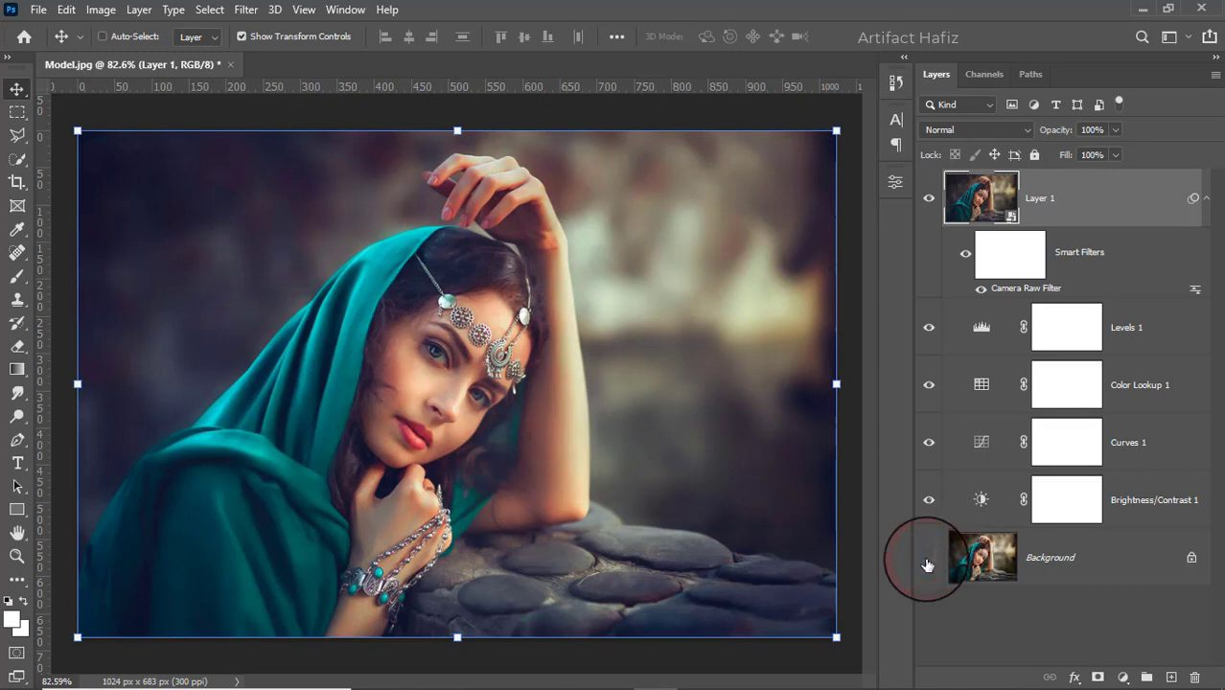
{"action": "left_click", "coordinate": [927, 562], "text": "alt"}
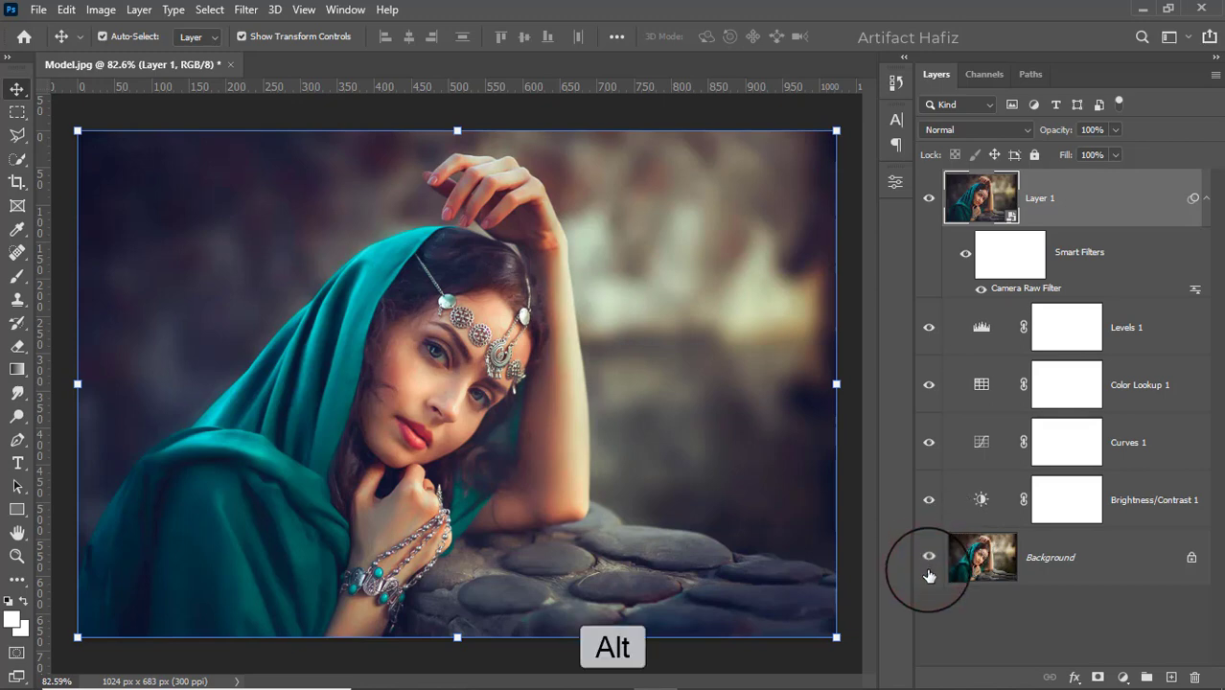
{"action": "left_click", "coordinate": [928, 565], "text": "alt"}
{"action": "left_click", "coordinate": [928, 565], "text": "alt"}
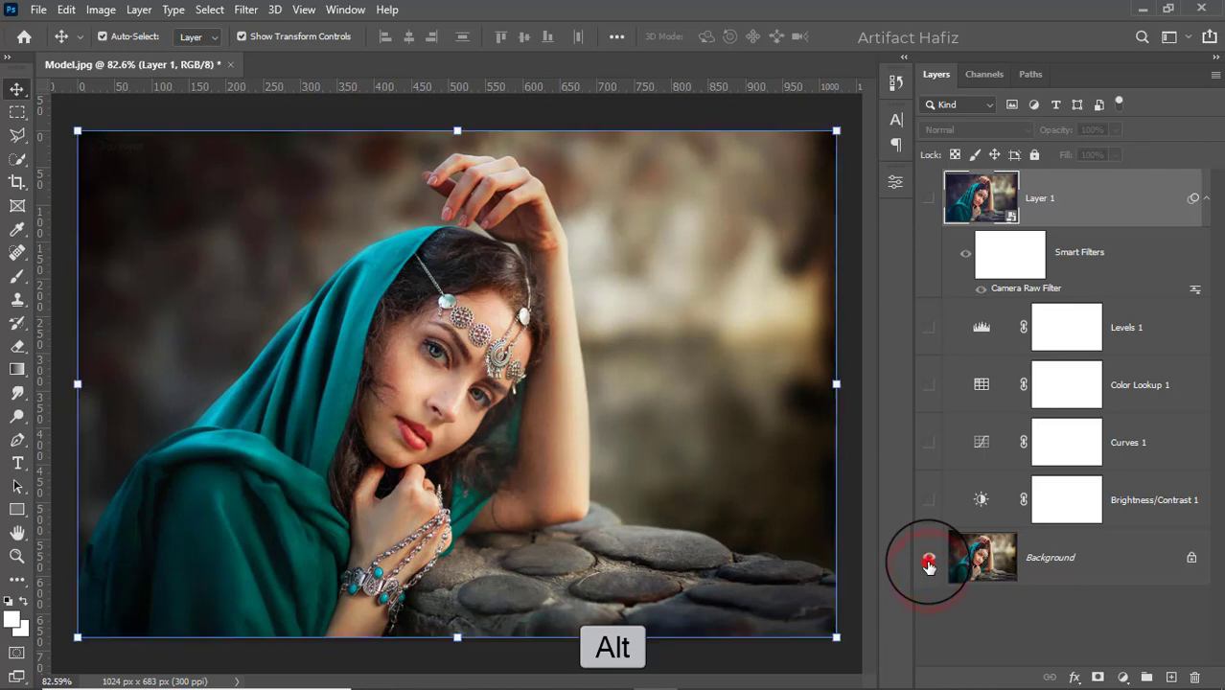
{"action": "left_click", "coordinate": [928, 565], "text": "alt"}
{"action": "left_click", "coordinate": [928, 565], "text": "alt"}
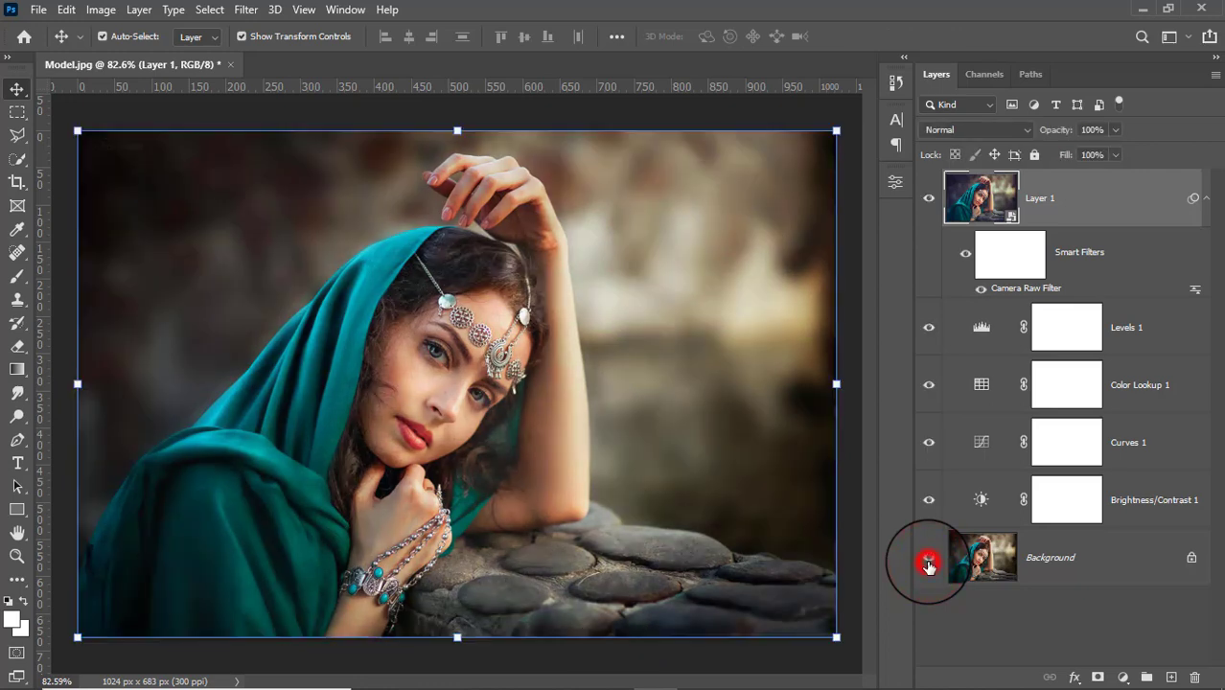